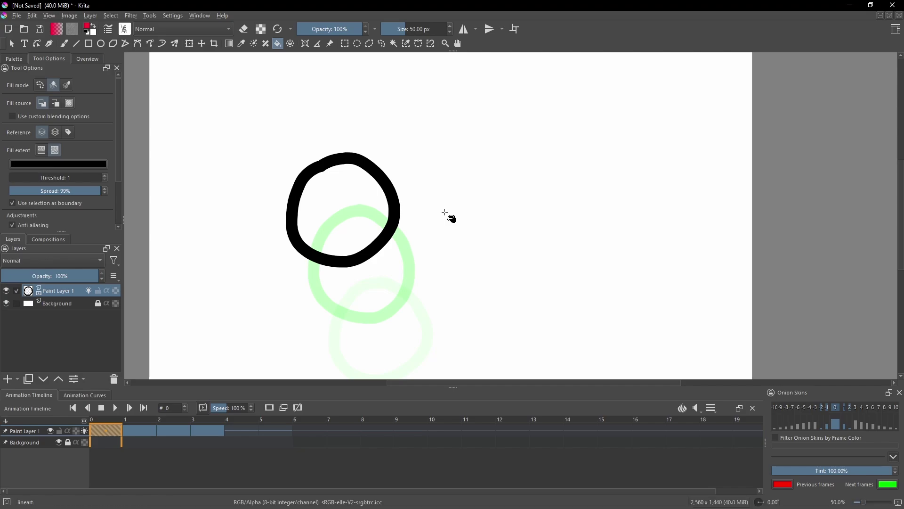
# Play back the bouncing circle animation, stop it at frame 0 and examine the circle outline
pyautogui.scroll(4, 369, 210)
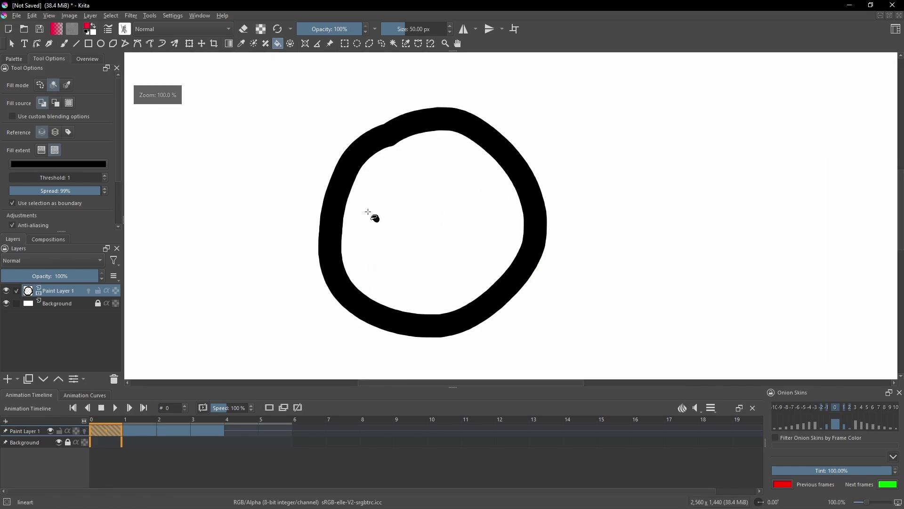
pyautogui.scroll(-1, 391, 197)
pyautogui.scroll(1, 439, 165)
pyautogui.scroll(-1, 411, 135)
pyautogui.scroll(-3, 307, 285)
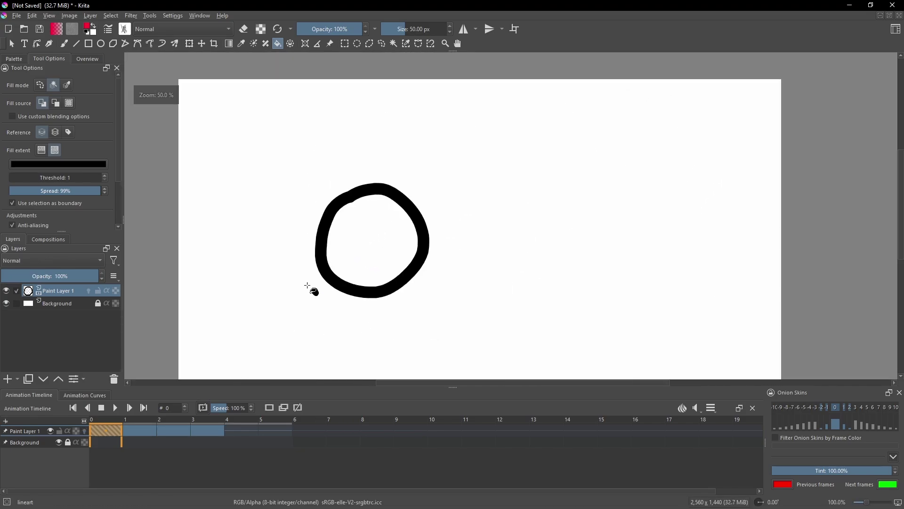
pyautogui.click(115, 408)
pyautogui.scroll(-2, 464, 256)
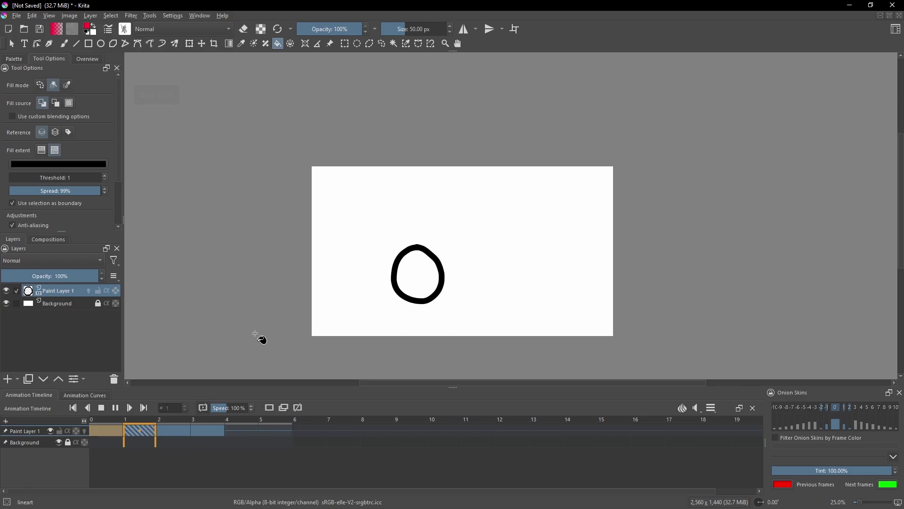
pyautogui.click(116, 411)
pyautogui.scroll(3, 435, 313)
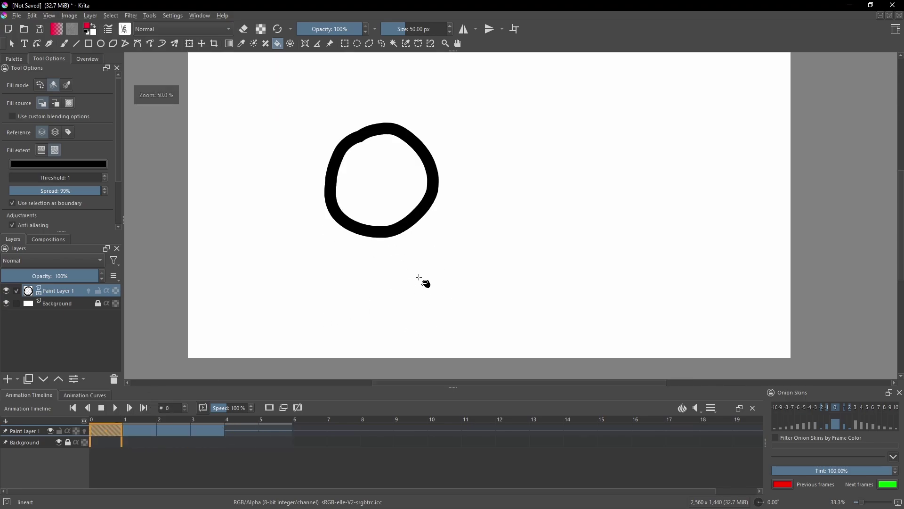
pyautogui.moveTo(373, 174); pyautogui.dragTo(443, 234)
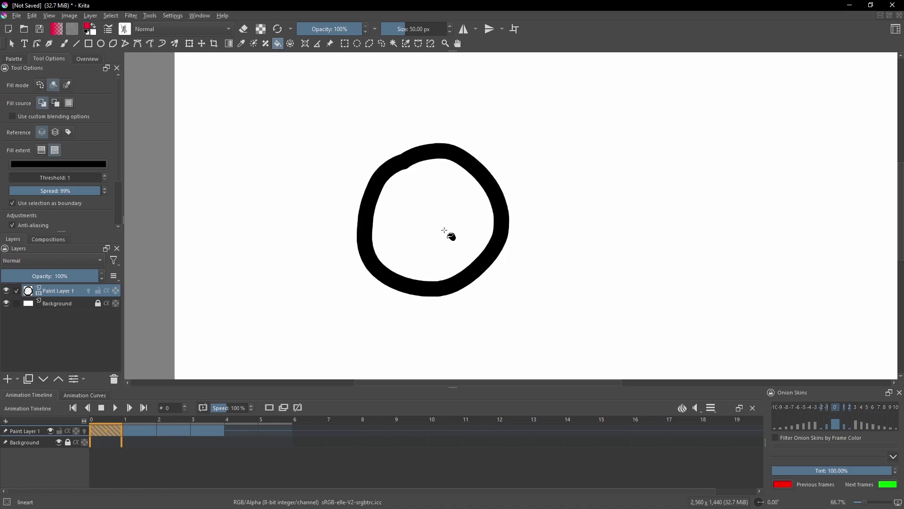
# Add a paint layer directly above Background and rename Paint Layer 1 as "lineart"
pyautogui.click(66, 305)
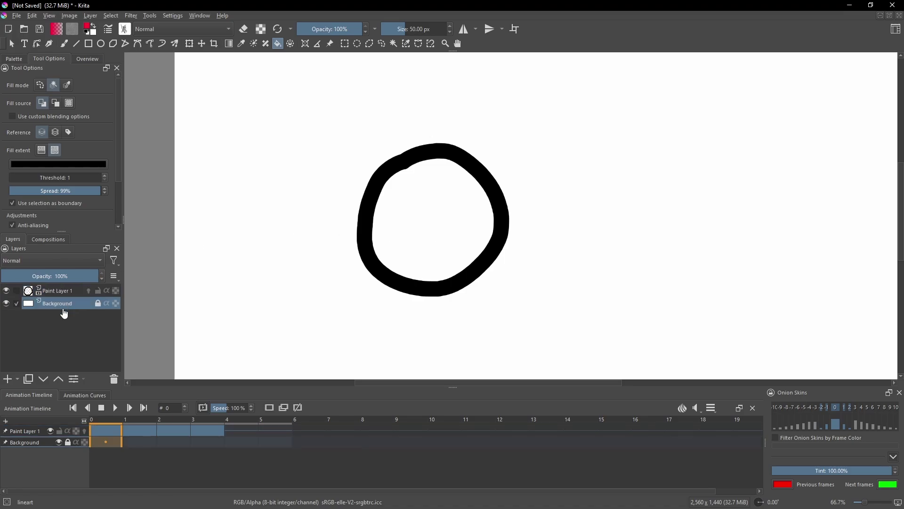
pyautogui.click(9, 380)
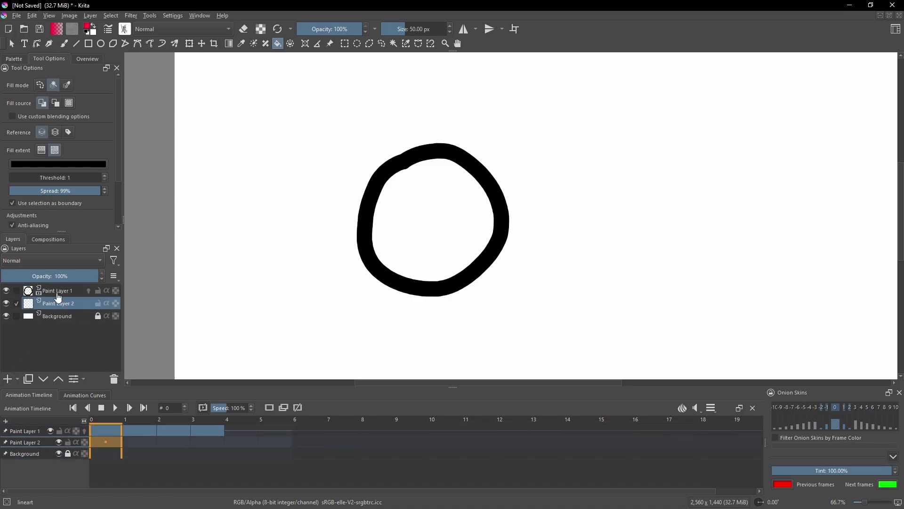
pyautogui.click(58, 292)
pyautogui.doubleClick(75, 291)
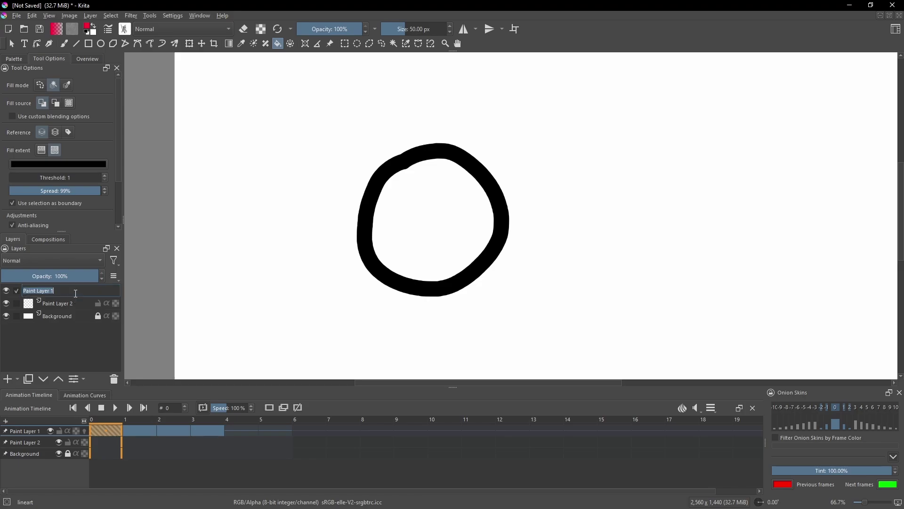
pyautogui.write('lineart')
pyautogui.press('Return')
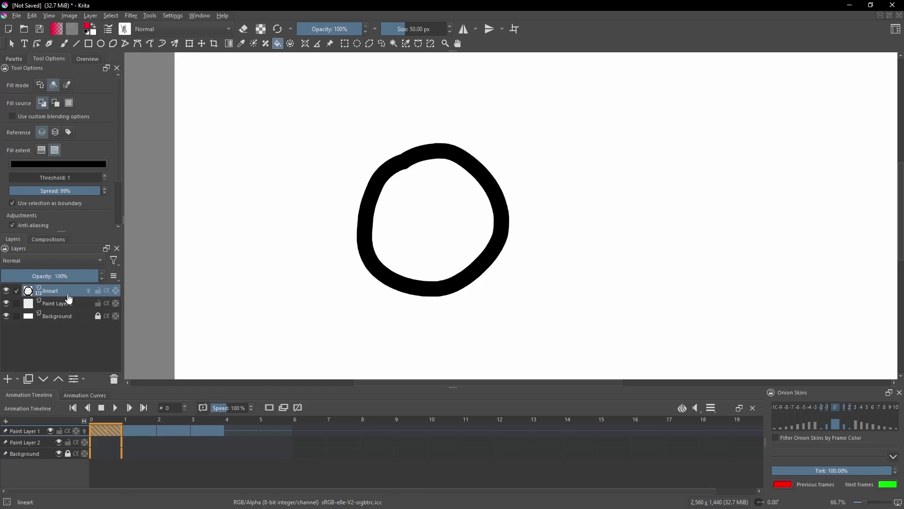
# Toggle the visibility of the lineart, Paint Layer 2 and Background layers to examine their contents, leaving all three visible
pyautogui.click(7, 291)
pyautogui.click(7, 292)
pyautogui.click(7, 291)
pyautogui.click(7, 304)
pyautogui.click(6, 316)
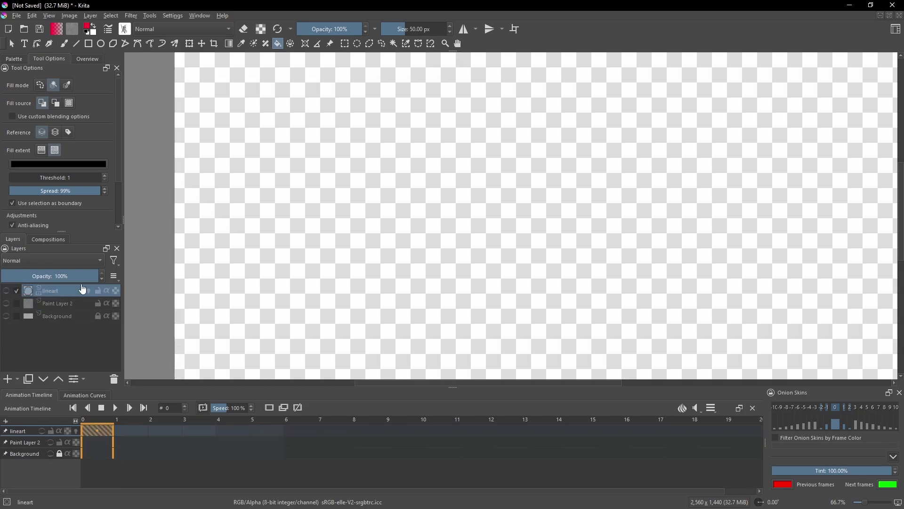
pyautogui.click(6, 291)
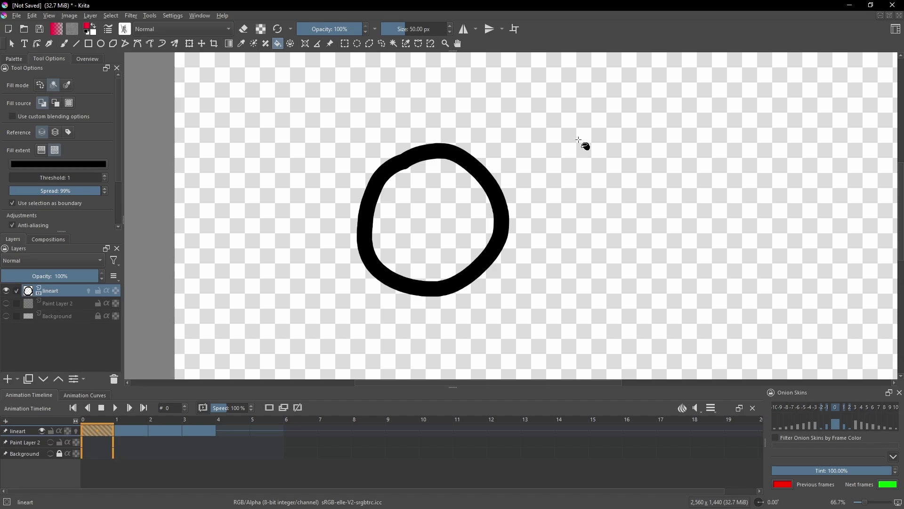
pyautogui.scroll(1, 578, 139)
pyautogui.scroll(-2, 525, 182)
pyautogui.scroll(1, 400, 212)
pyautogui.click(6, 293)
pyautogui.click(7, 293)
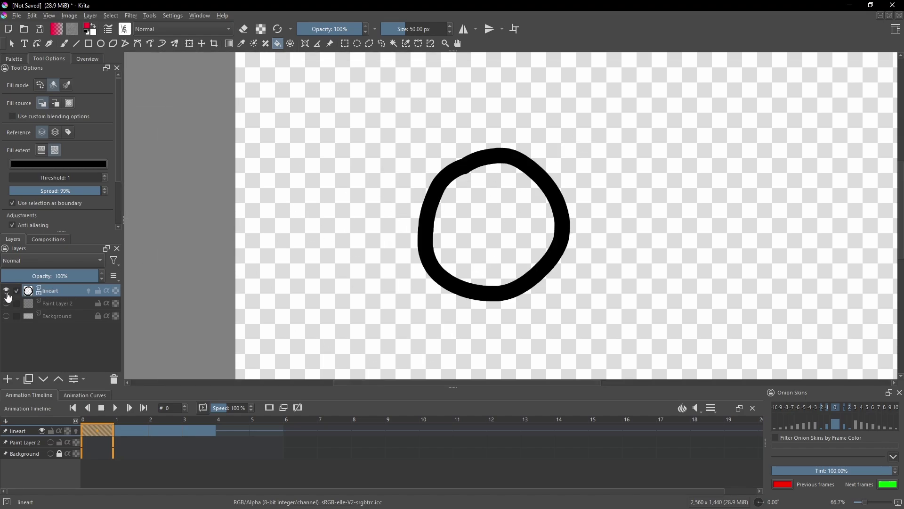
pyautogui.click(7, 294)
pyautogui.click(6, 293)
pyautogui.click(6, 316)
pyautogui.click(7, 316)
pyautogui.click(7, 316)
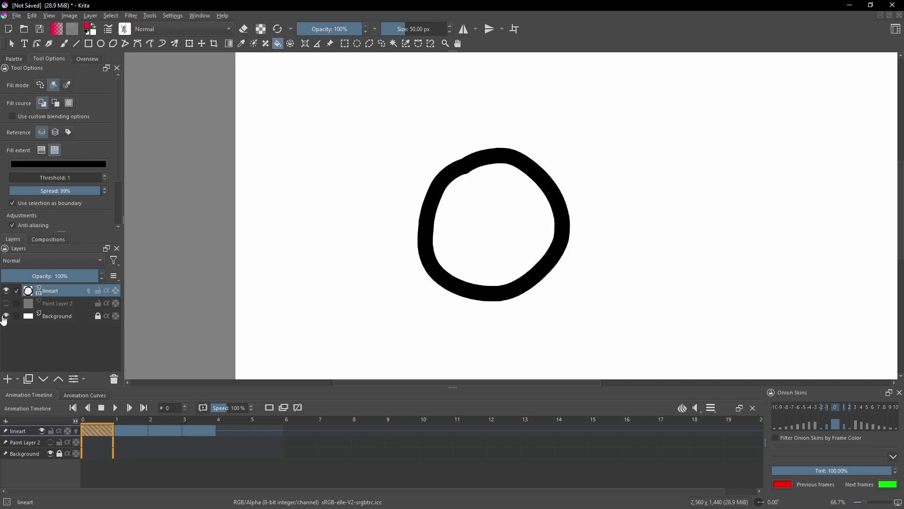
pyautogui.click(53, 306)
pyautogui.click(6, 304)
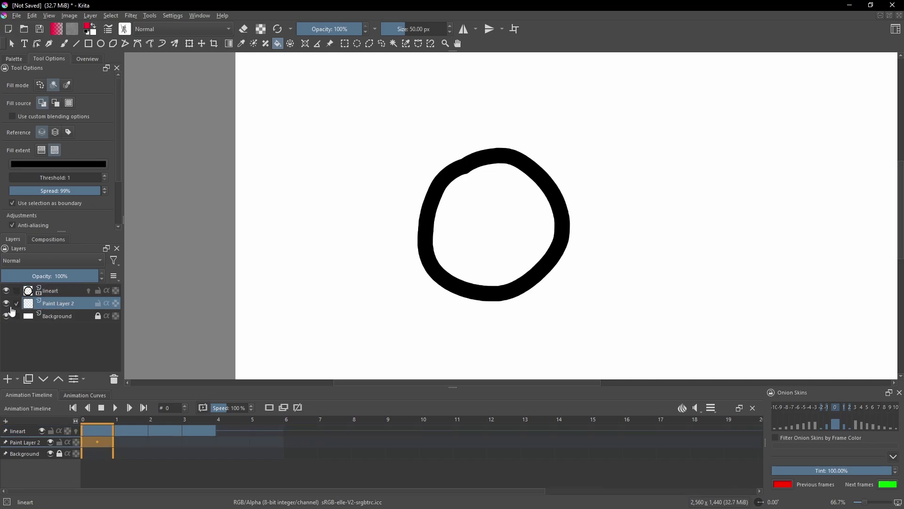
# Rename Paint Layer 2 as "color"
pyautogui.click(60, 293)
pyautogui.click(50, 305)
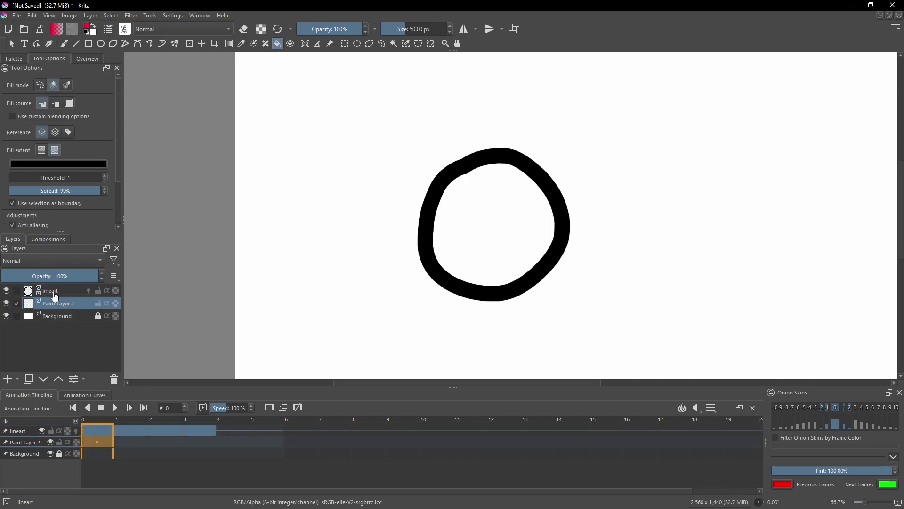
pyautogui.doubleClick(62, 304)
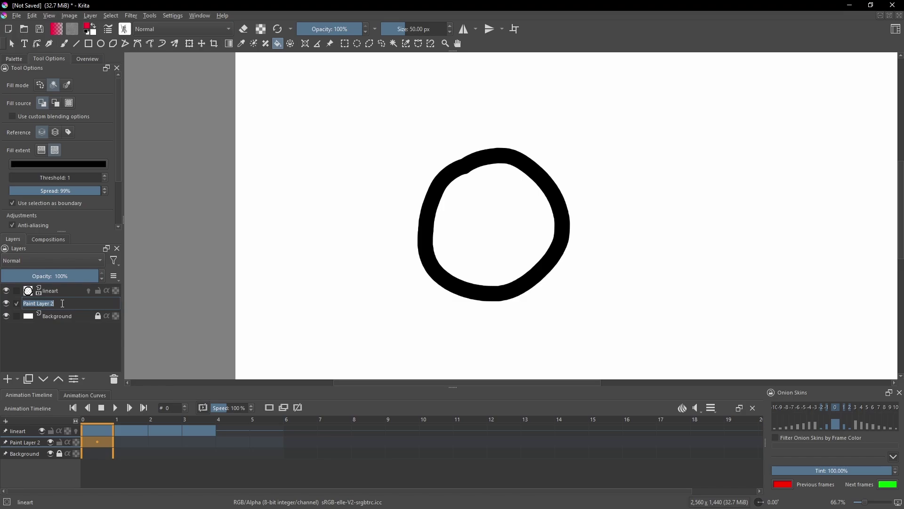
pyautogui.write('color')
pyautogui.press('Return')
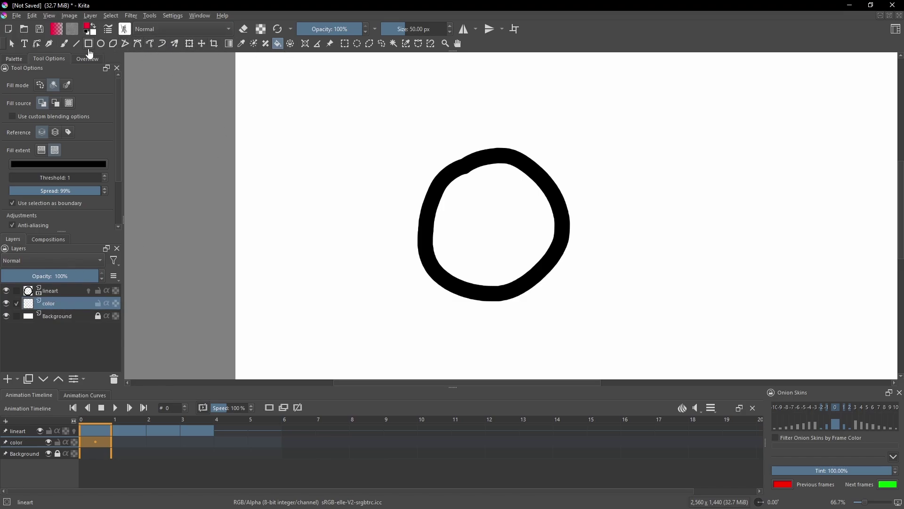
# Set the freehand brush size to 88.75 px and test it with a red stroke inside the circle, undoing the stroke
pyautogui.press('b')
pyautogui.press('1')
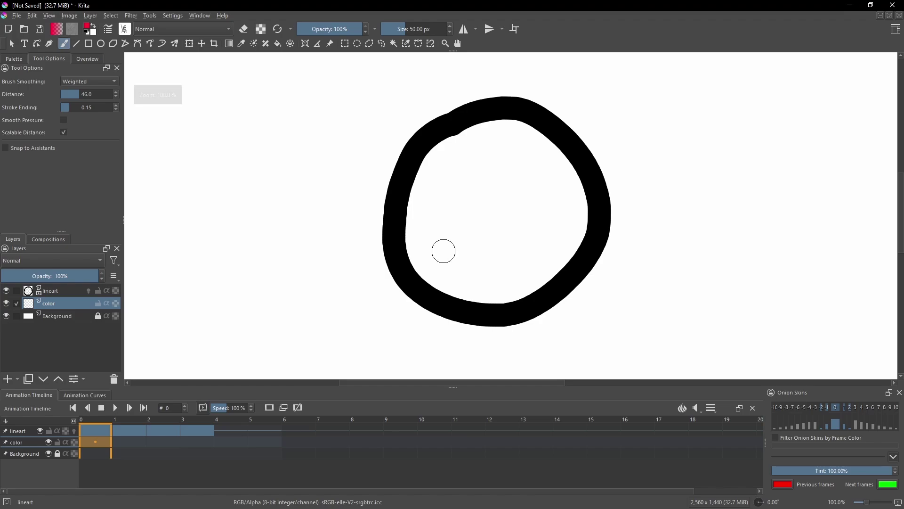
pyautogui.click(18, 59)
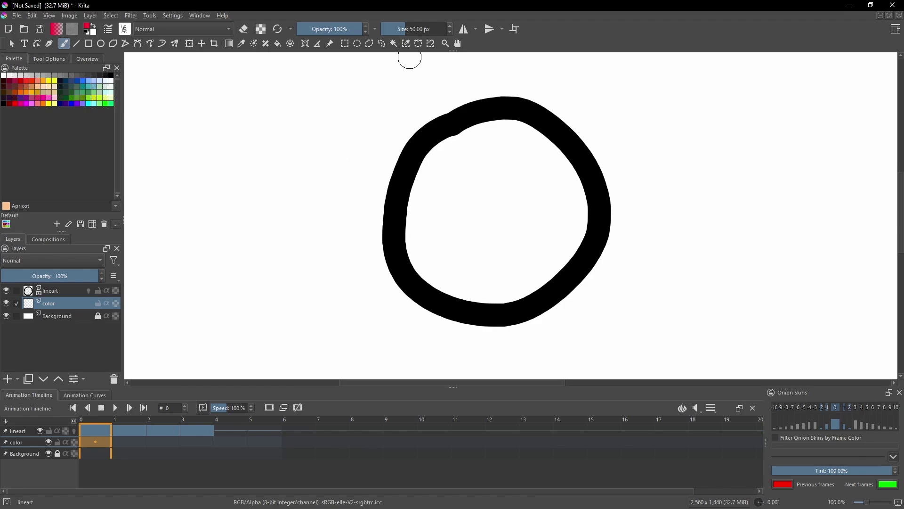
pyautogui.click(410, 29)
pyautogui.moveTo(460, 147)
pyautogui.mouseDown()
pyautogui.moveTo(439, 155)
pyautogui.moveTo(416, 192)
pyautogui.moveTo(423, 256)
pyautogui.mouseUp()
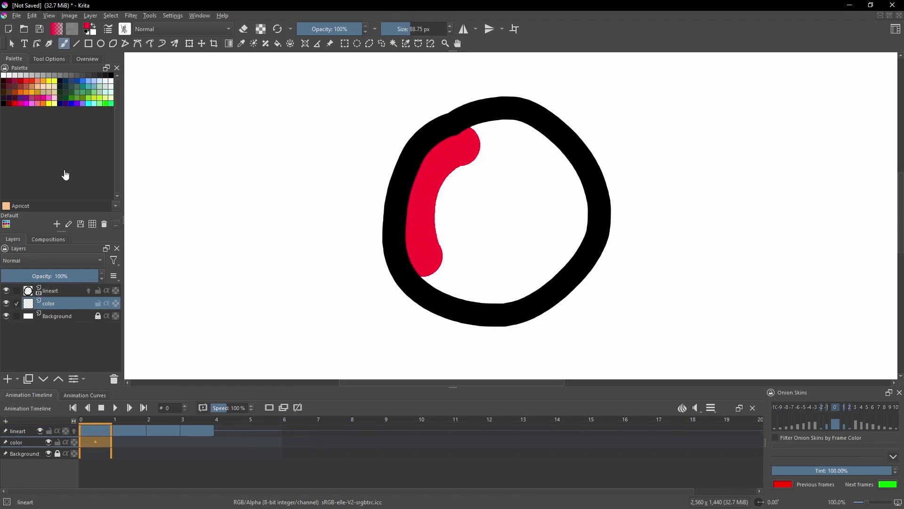
pyautogui.hotkey('ctrl', 'z')
# Enable anti-aliasing for the brush tip and paint the circle's interior red on the color layer
pyautogui.click(45, 59)
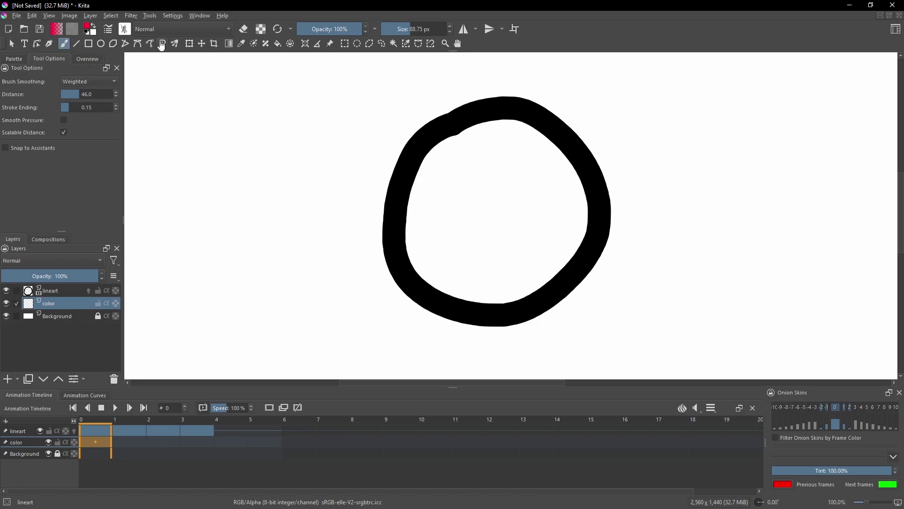
pyautogui.click(109, 31)
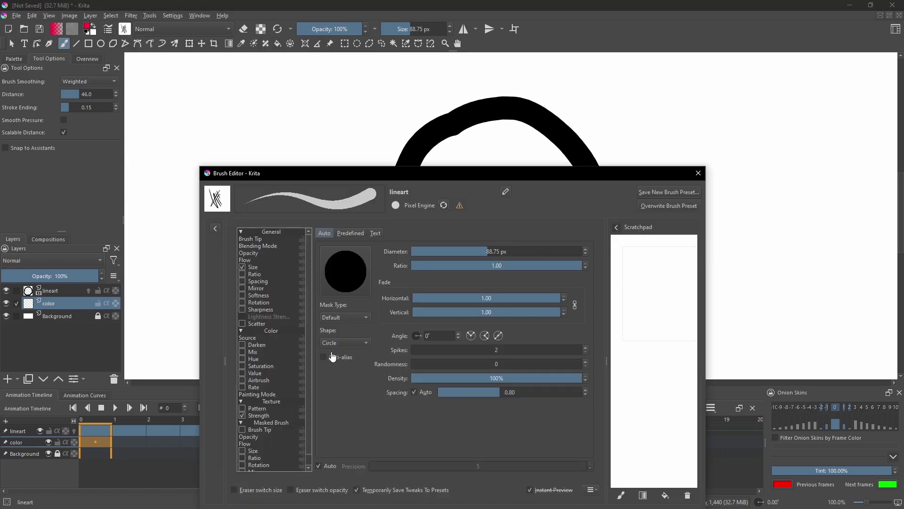
pyautogui.click(324, 357)
pyautogui.click(698, 173)
pyautogui.moveTo(459, 148)
pyautogui.mouseDown()
pyautogui.moveTo(421, 219)
pyautogui.moveTo(447, 275)
pyautogui.moveTo(522, 288)
pyautogui.moveTo(558, 255)
pyautogui.moveTo(573, 209)
pyautogui.moveTo(551, 163)
pyautogui.moveTo(499, 133)
pyautogui.moveTo(460, 168)
pyautogui.moveTo(511, 158)
pyautogui.moveTo(455, 215)
pyautogui.moveTo(528, 172)
pyautogui.moveTo(458, 220)
pyautogui.moveTo(546, 203)
pyautogui.moveTo(487, 260)
pyautogui.moveTo(549, 217)
pyautogui.mouseUp()
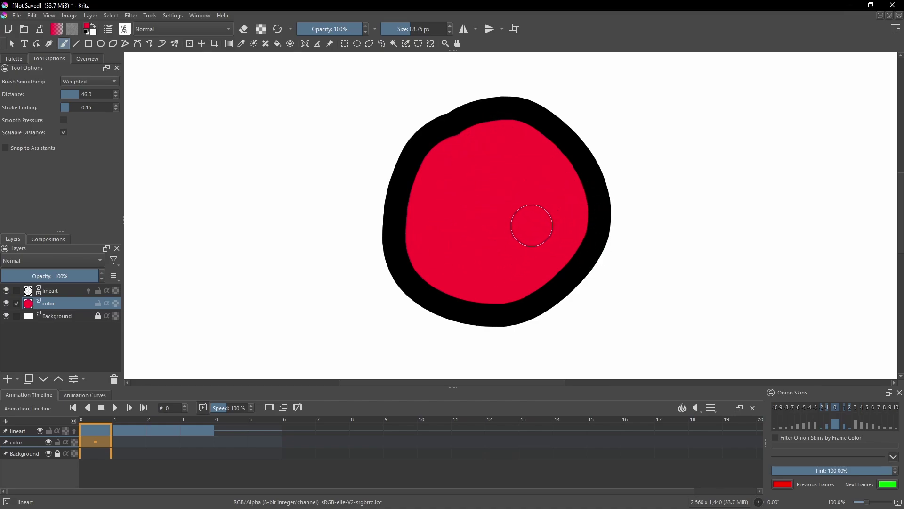
# Create a keyframe holding the red fill at frame 0 of the color layer
pyautogui.rightClick(111, 430)
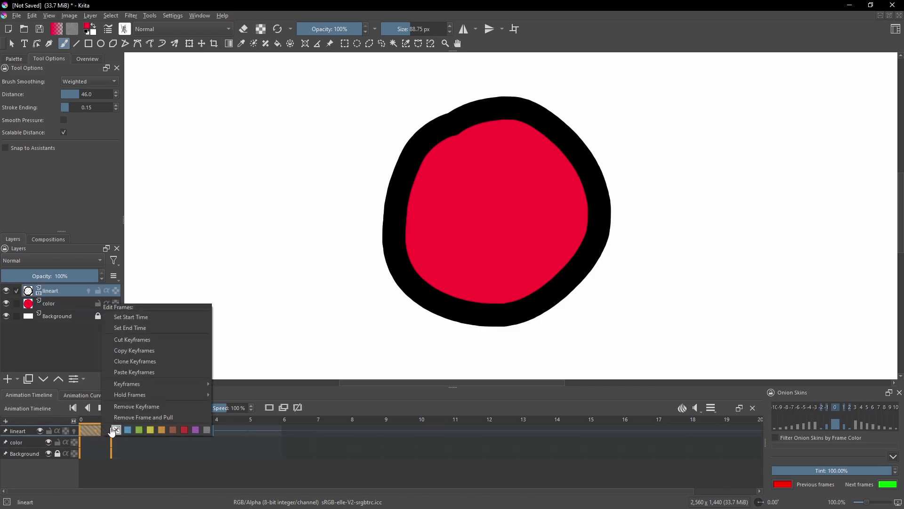
pyautogui.rightClick(89, 444)
pyautogui.click(143, 423)
# Paint the circle's interior red at frame 1 of the color layer
pyautogui.click(133, 445)
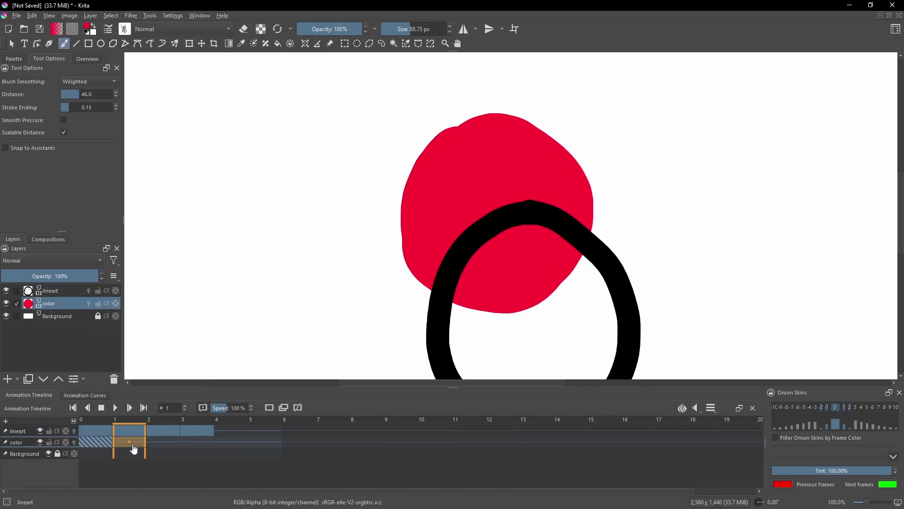
pyautogui.scroll(-1, 473, 279)
pyautogui.moveTo(474, 278); pyautogui.dragTo(426, 217)
pyautogui.scroll(1, 419, 231)
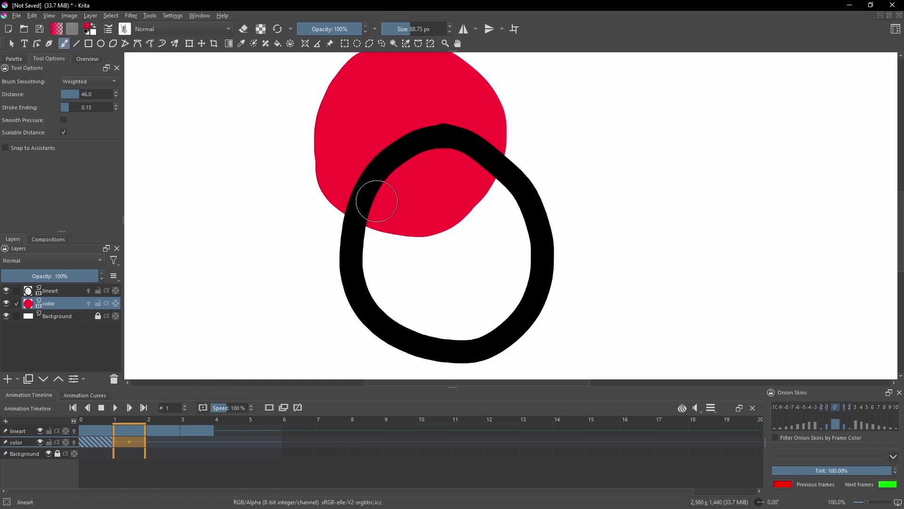
pyautogui.scroll(2, 381, 195)
pyautogui.scroll(-3, 388, 187)
pyautogui.scroll(1, 384, 129)
pyautogui.moveTo(284, 124); pyautogui.dragTo(273, 125)
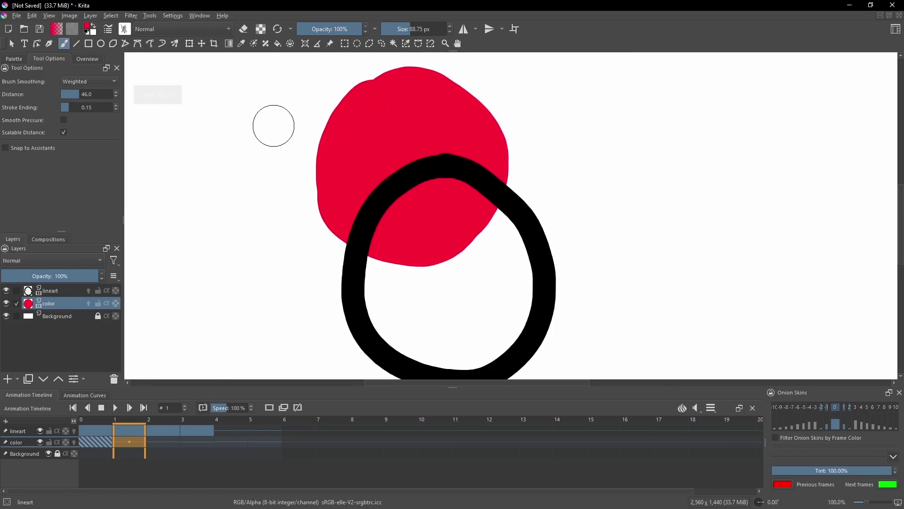
pyautogui.moveTo(453, 212); pyautogui.dragTo(454, 212)
pyautogui.moveTo(438, 162)
pyautogui.mouseDown()
pyautogui.moveTo(390, 179)
pyautogui.moveTo(372, 233)
pyautogui.moveTo(384, 298)
pyautogui.moveTo(436, 332)
pyautogui.moveTo(487, 312)
pyautogui.moveTo(497, 244)
pyautogui.moveTo(460, 174)
pyautogui.moveTo(478, 185)
pyautogui.moveTo(509, 258)
pyautogui.moveTo(425, 275)
pyautogui.moveTo(463, 256)
pyautogui.moveTo(464, 227)
pyautogui.moveTo(458, 239)
pyautogui.moveTo(513, 298)
pyautogui.mouseUp()
pyautogui.moveTo(474, 308); pyautogui.dragTo(473, 207)
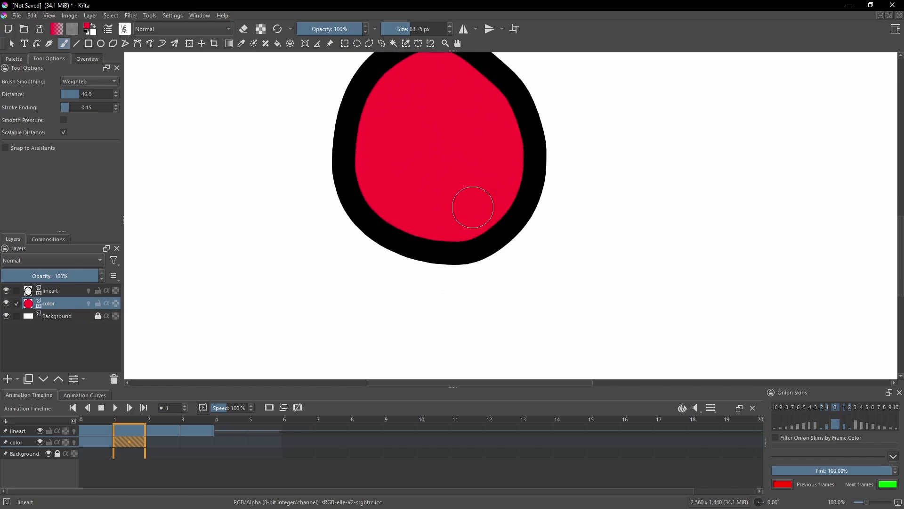
# At frame 2 of the color layer, move the red fill inside the circle outline with the Transform tool
pyautogui.click(163, 444)
pyautogui.scroll(-2, 295, 287)
pyautogui.scroll(1, 165, 56)
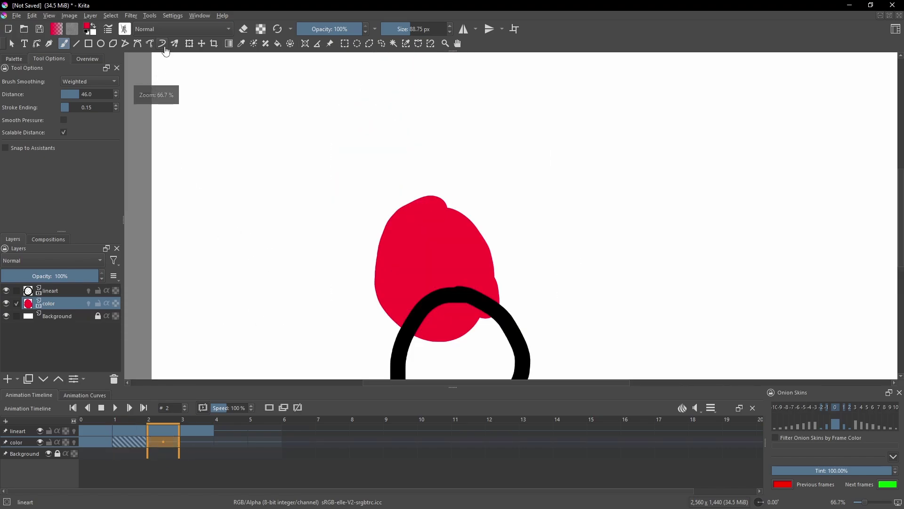
pyautogui.click(190, 45)
pyautogui.moveTo(571, 218); pyautogui.dragTo(544, 134)
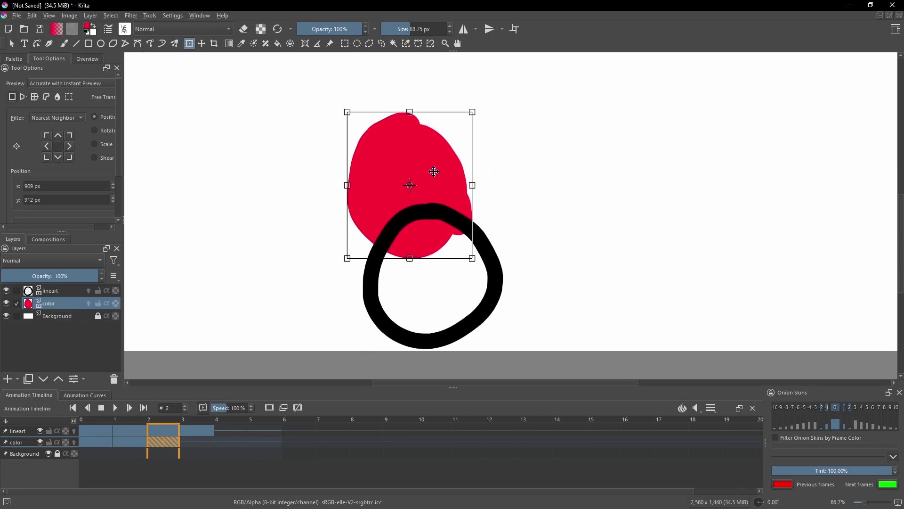
pyautogui.moveTo(435, 172); pyautogui.dragTo(460, 268)
# Erase the red that spills past the lower edge of the circle outline at frame 2 with the brush in eraser mode
pyautogui.click(49, 46)
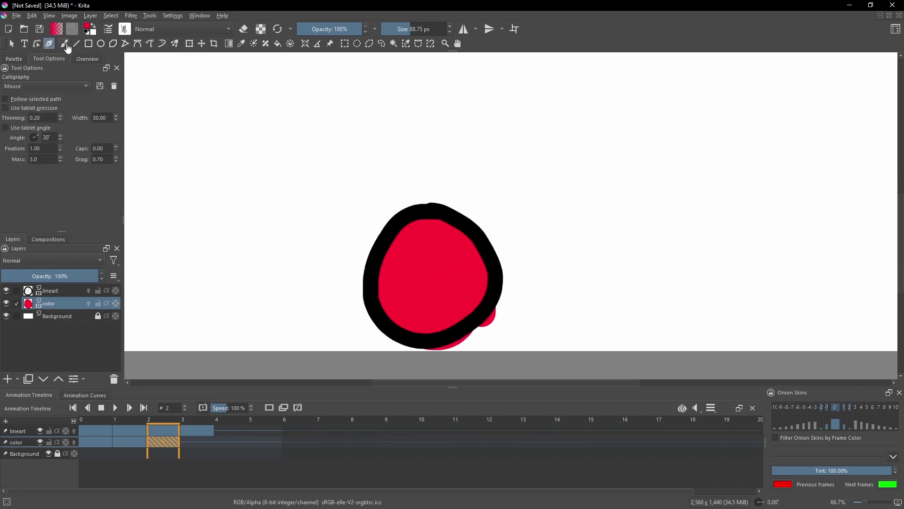
pyautogui.click(65, 47)
pyautogui.press('e')
pyautogui.moveTo(496, 309)
pyautogui.mouseDown()
pyautogui.moveTo(446, 351)
pyautogui.moveTo(401, 357)
pyautogui.mouseUp()
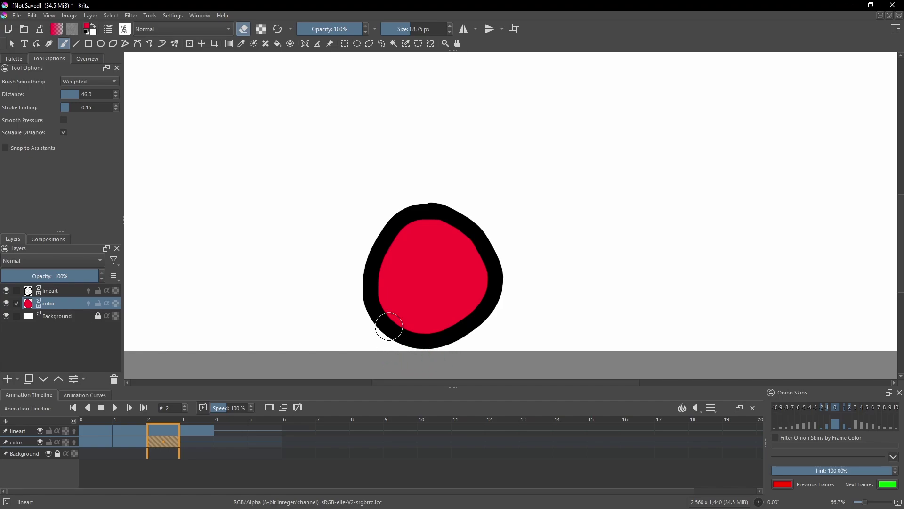
pyautogui.scroll(1, 415, 298)
pyautogui.moveTo(420, 292); pyautogui.dragTo(421, 280)
# Fill the flattened circle with red at frame 3 of the color layer and return to frame 0
pyautogui.click(202, 442)
pyautogui.moveTo(412, 188); pyautogui.dragTo(398, 107)
pyautogui.moveTo(439, 259)
pyautogui.mouseDown()
pyautogui.moveTo(388, 272)
pyautogui.moveTo(458, 261)
pyautogui.moveTo(421, 283)
pyautogui.mouseUp()
pyautogui.press('e')
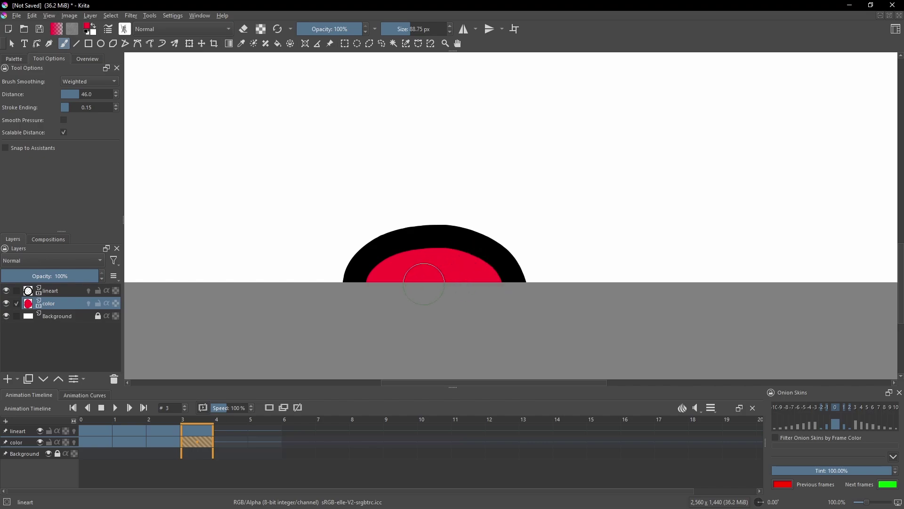
pyautogui.scroll(-2, 481, 255)
pyautogui.moveTo(480, 251); pyautogui.dragTo(454, 327)
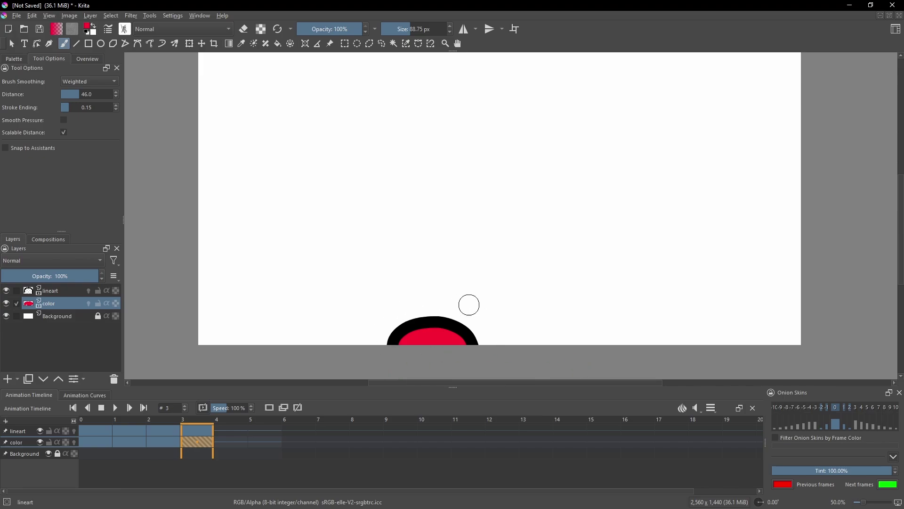
pyautogui.click(98, 436)
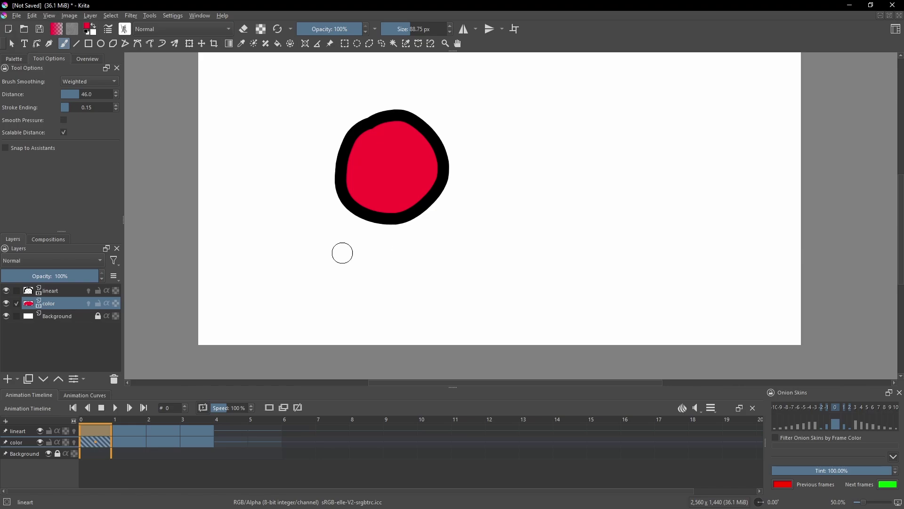
pyautogui.scroll(4, 377, 160)
pyautogui.scroll(-2, 438, 245)
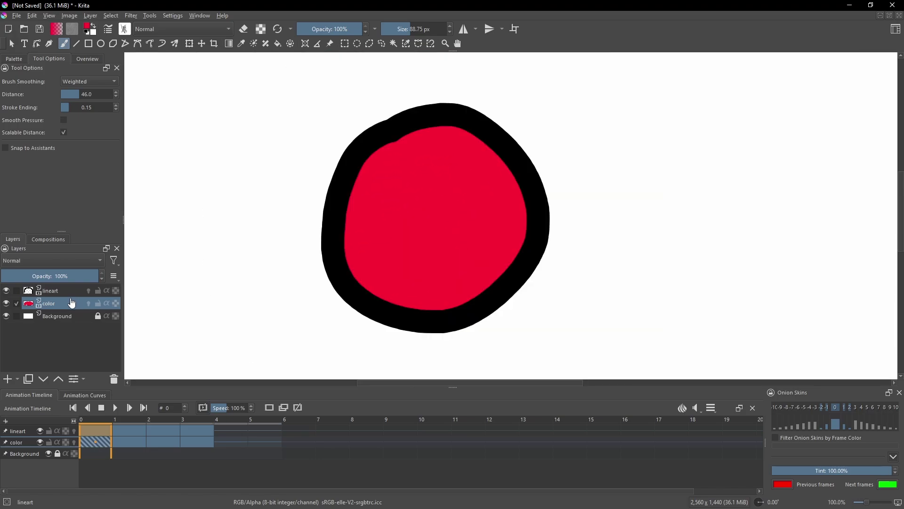
pyautogui.click(72, 293)
pyautogui.click(72, 305)
pyautogui.moveTo(29, 307)
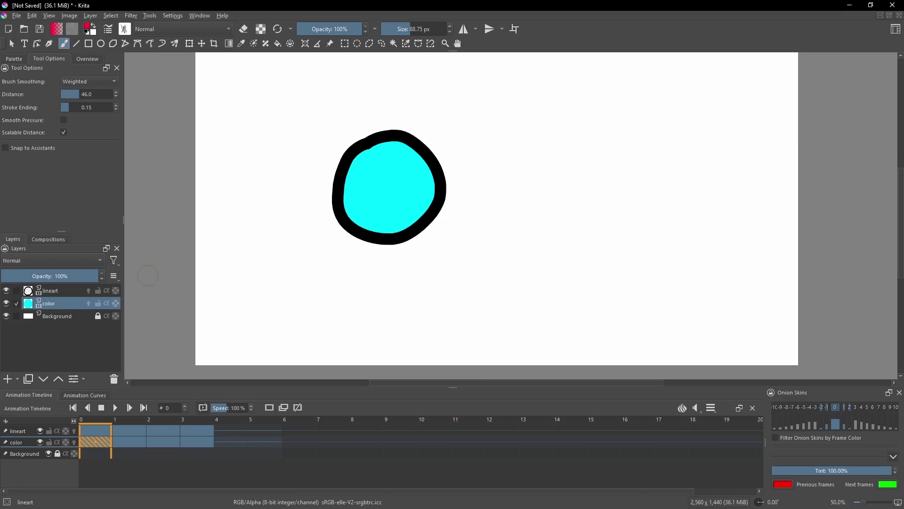
# Hide the color layer and make the lineart layer active with the Fill tool
pyautogui.click(6, 304)
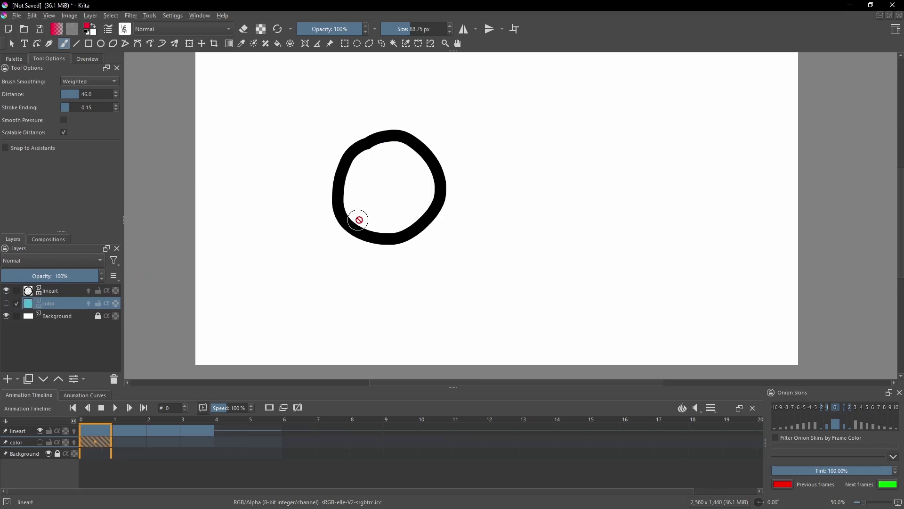
pyautogui.scroll(3, 362, 215)
pyautogui.moveTo(360, 211); pyautogui.dragTo(343, 271)
pyautogui.click(277, 44)
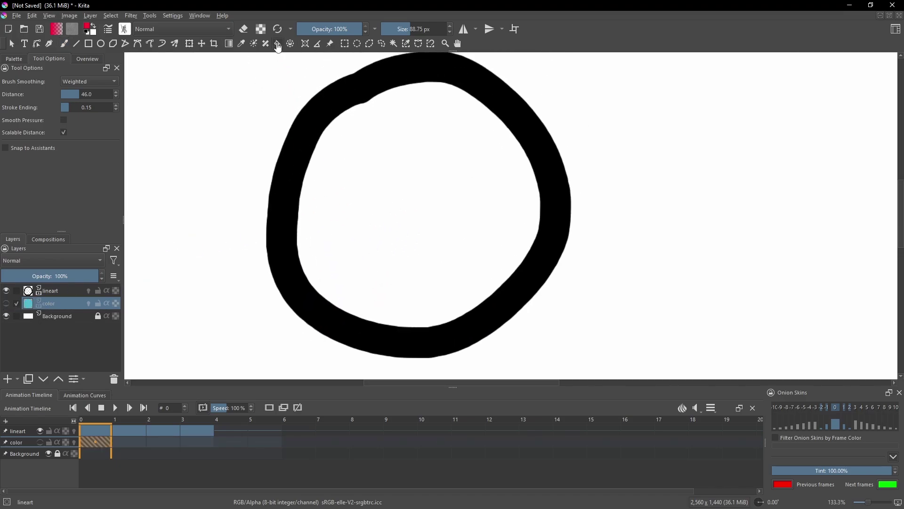
pyautogui.click(62, 295)
# Try a red fill inside the circle on the lineart layer at frame 0 and inspect its edge against the outline
pyautogui.scroll(1, 375, 184)
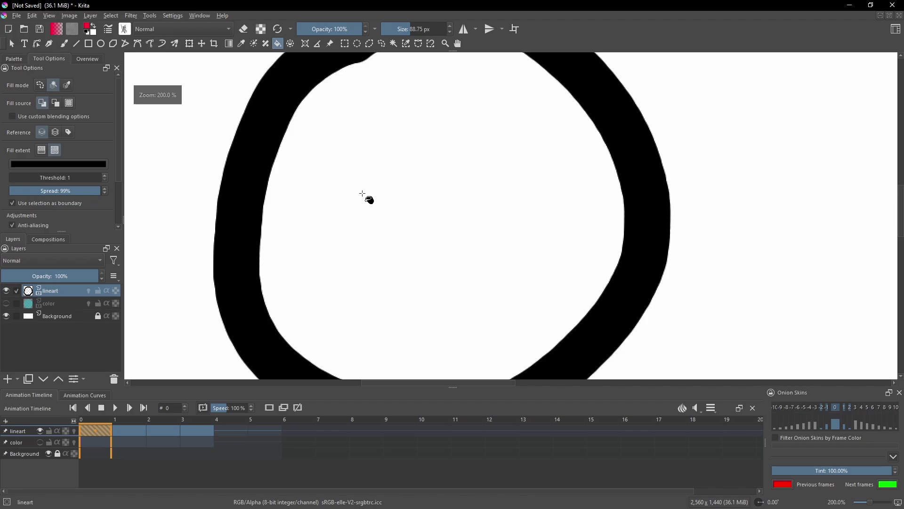
pyautogui.moveTo(364, 192); pyautogui.dragTo(370, 242)
pyautogui.click(376, 235)
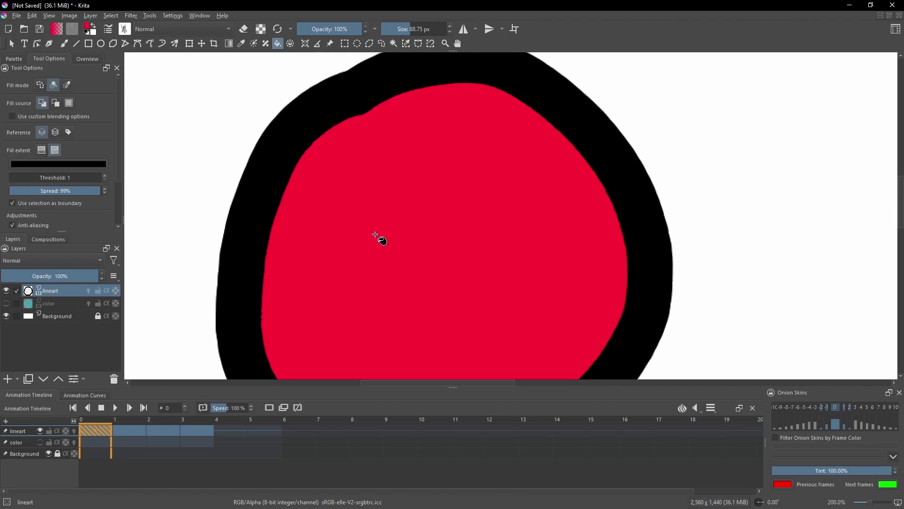
pyautogui.scroll(2, 339, 205)
pyautogui.moveTo(307, 283); pyautogui.dragTo(227, 164)
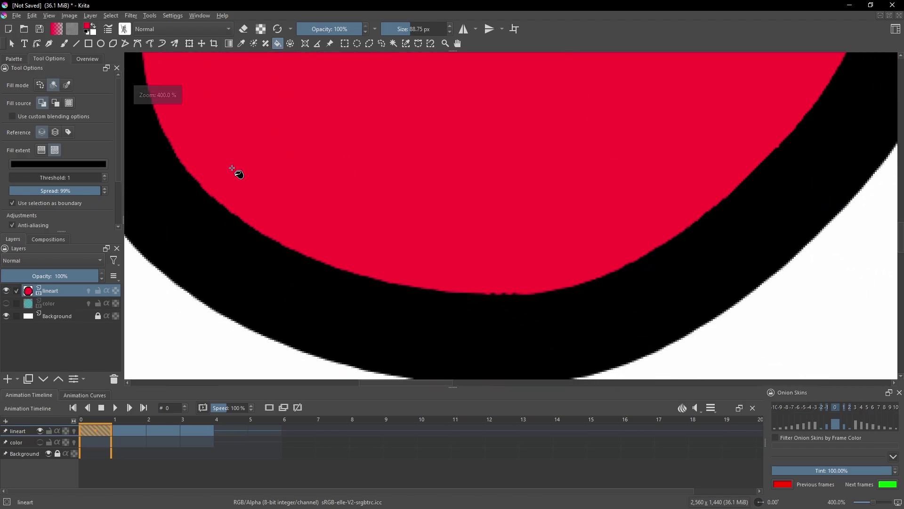
pyautogui.moveTo(385, 224); pyautogui.dragTo(407, 296)
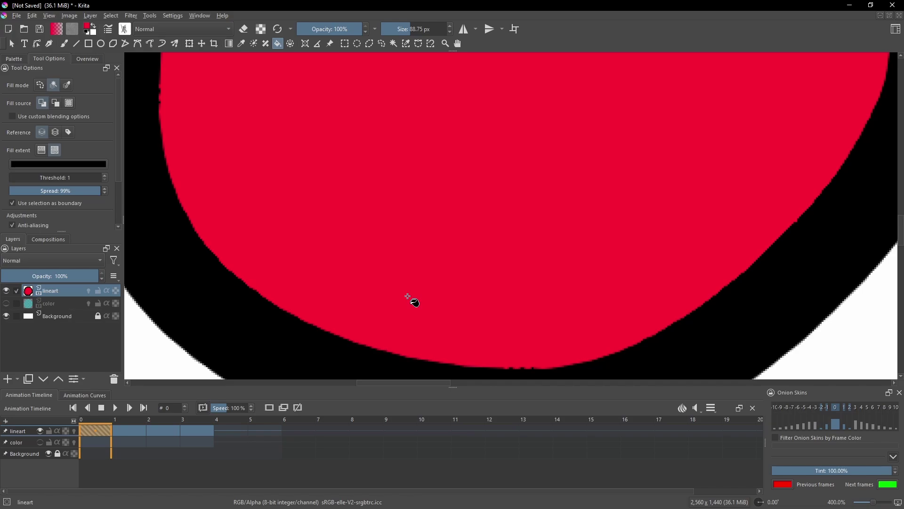
pyautogui.scroll(-2, 411, 240)
pyautogui.scroll(1, 408, 203)
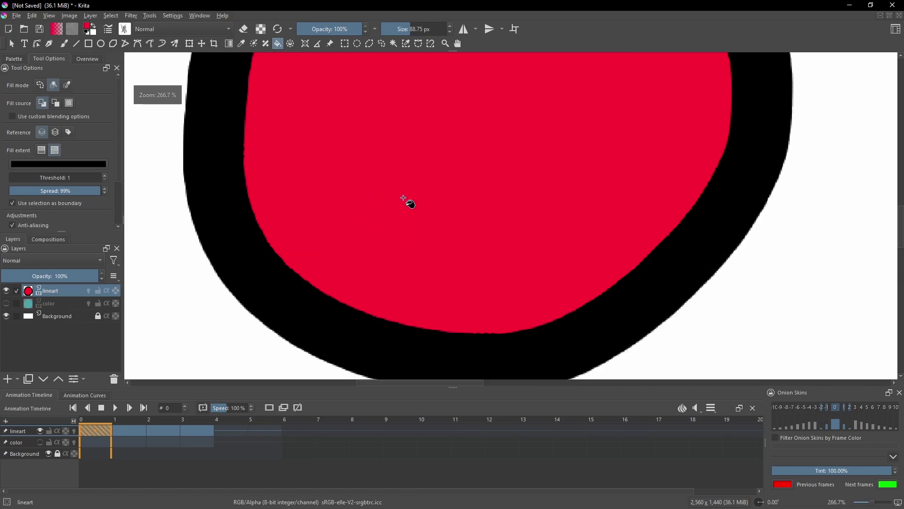
pyautogui.moveTo(403, 198); pyautogui.dragTo(461, 259)
pyautogui.hotkey('ctrl', 'z')
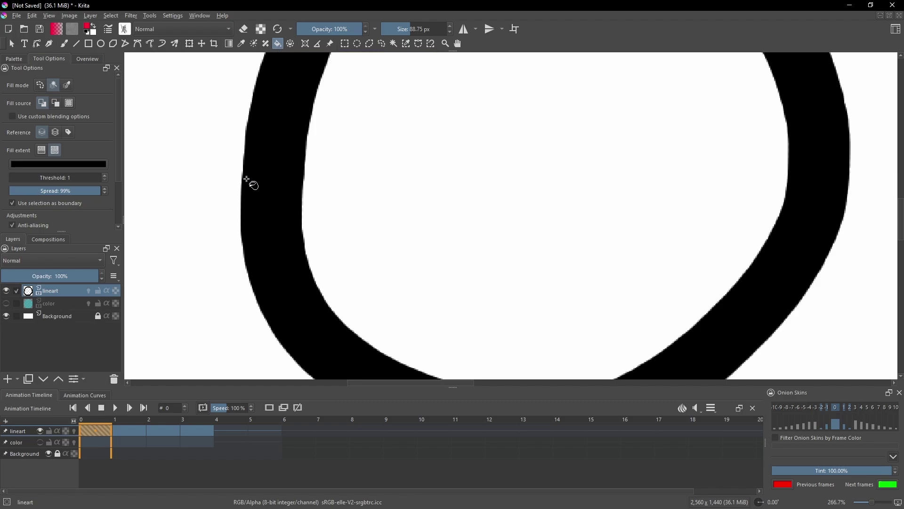
# Set the fill's Spread to 100% and Grow to -1 px, and fill the circle with red at frame 0
pyautogui.click(104, 190)
pyautogui.scroll(-1, 53, 230)
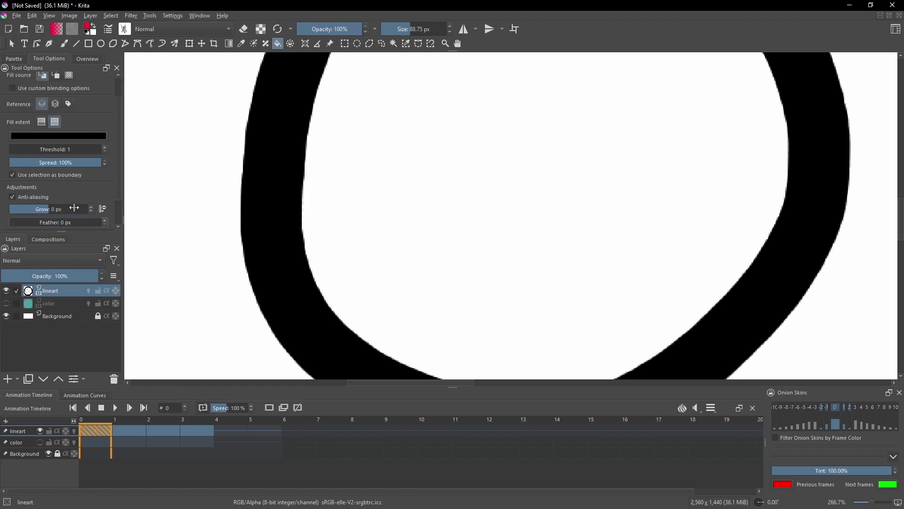
pyautogui.click(91, 211)
pyautogui.click(372, 200)
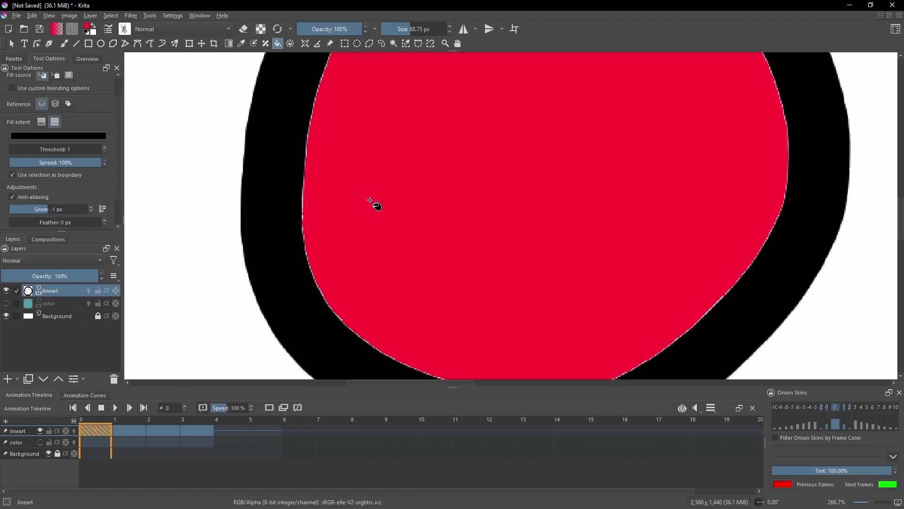
pyautogui.scroll(3, 317, 196)
pyautogui.scroll(-5, 377, 167)
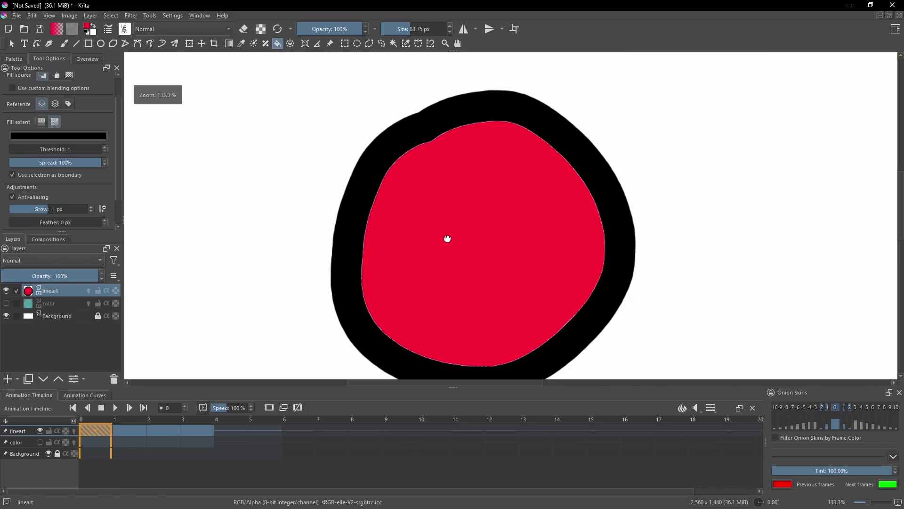
# Check the fill's edge with the Background layer temporarily hidden, and undo the fill
pyautogui.click(6, 316)
pyautogui.scroll(3, 322, 242)
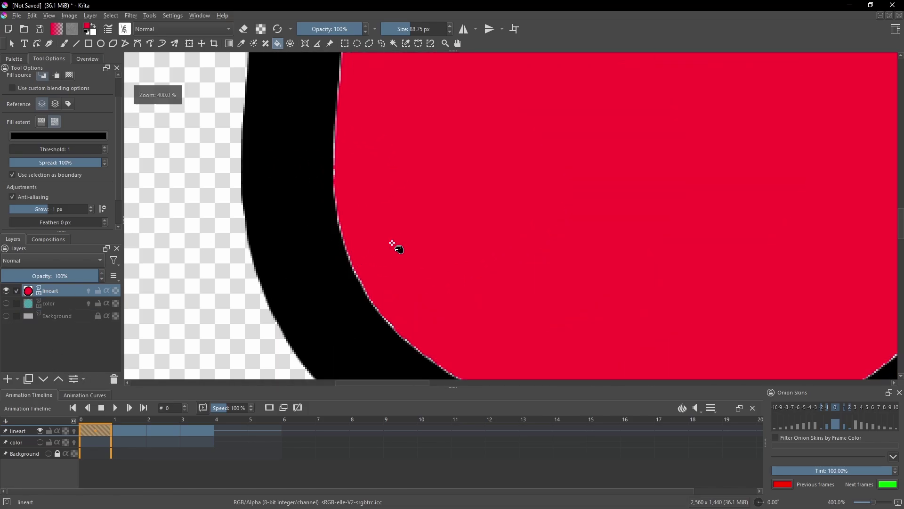
pyautogui.scroll(-4, 405, 243)
pyautogui.scroll(2, 431, 231)
pyautogui.click(6, 316)
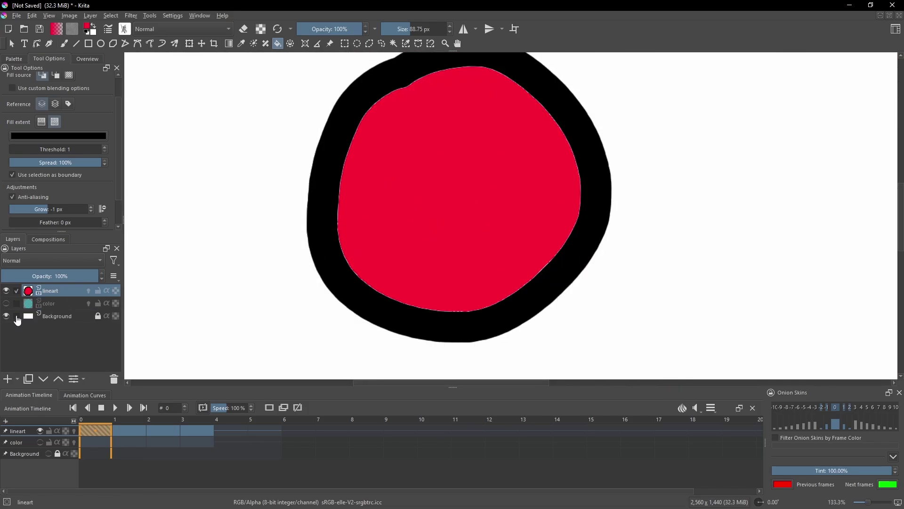
pyautogui.hotkey('ctrl', 'z')
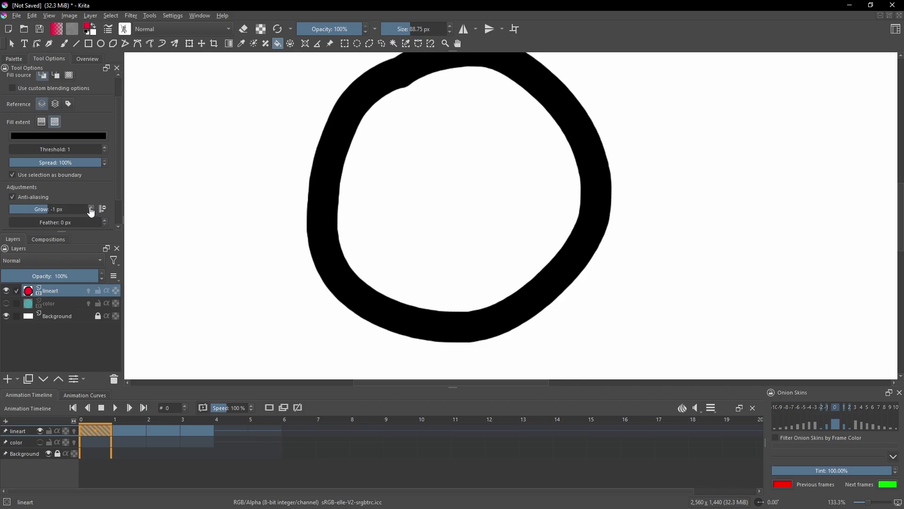
# Set the fill's Grow to 1 px and fill the circle with red on the lineart layer at frame 0
pyautogui.click(91, 207)
pyautogui.click(379, 212)
pyautogui.click(91, 206)
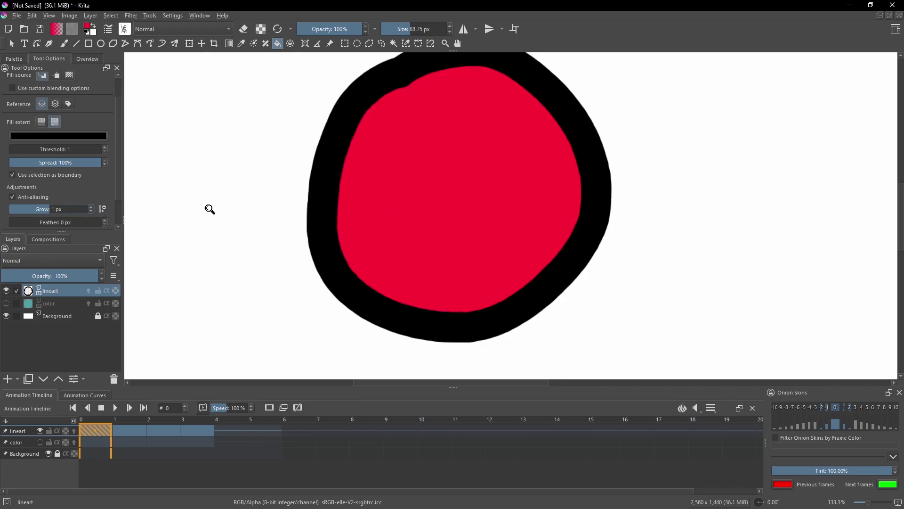
pyautogui.click(414, 210)
# Examine up close how the red fill meets the black outline around the circle
pyautogui.scroll(2, 413, 210)
pyautogui.moveTo(414, 210); pyautogui.dragTo(344, 286)
pyautogui.moveTo(429, 68); pyautogui.dragTo(422, 131)
pyautogui.moveTo(379, 96); pyautogui.dragTo(339, 188)
pyautogui.scroll(2, 377, 152)
pyautogui.moveTo(741, 239); pyautogui.dragTo(576, 113)
pyautogui.scroll(-5, 577, 113)
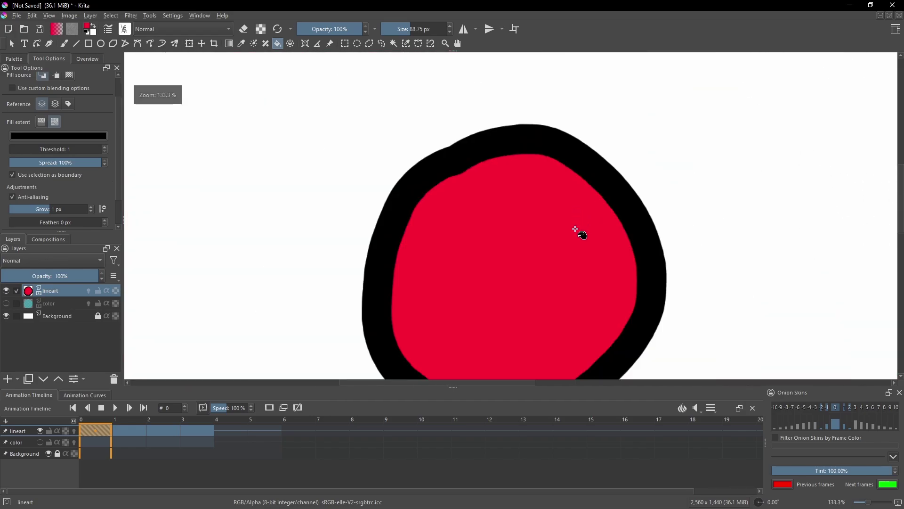
pyautogui.scroll(-1, 551, 160)
pyautogui.scroll(-1, 557, 168)
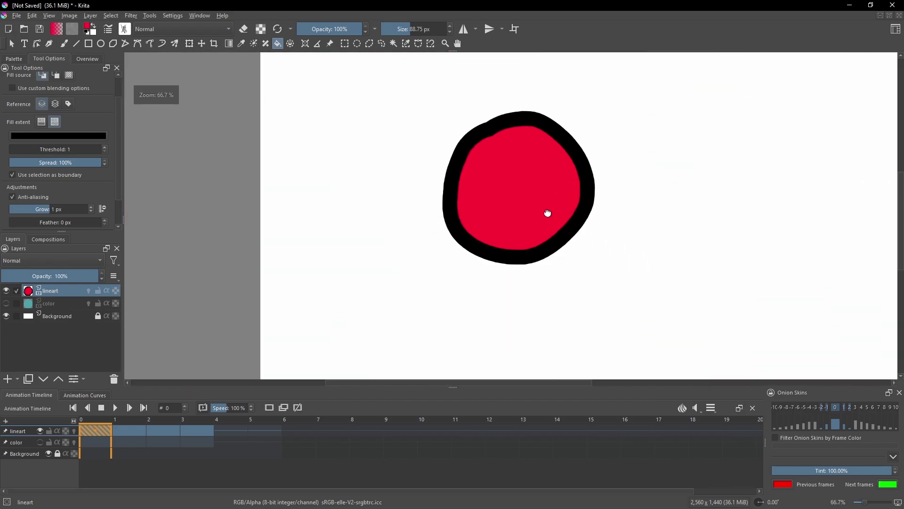
# Fill the circles at frames 1, 2 and 3 of the lineart layer with red
pyautogui.click(131, 431)
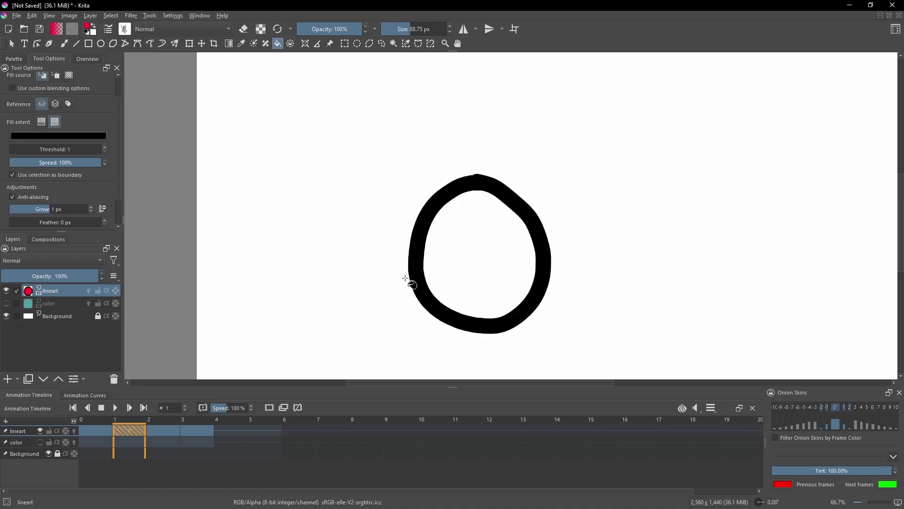
pyautogui.click(418, 269)
pyautogui.click(180, 420)
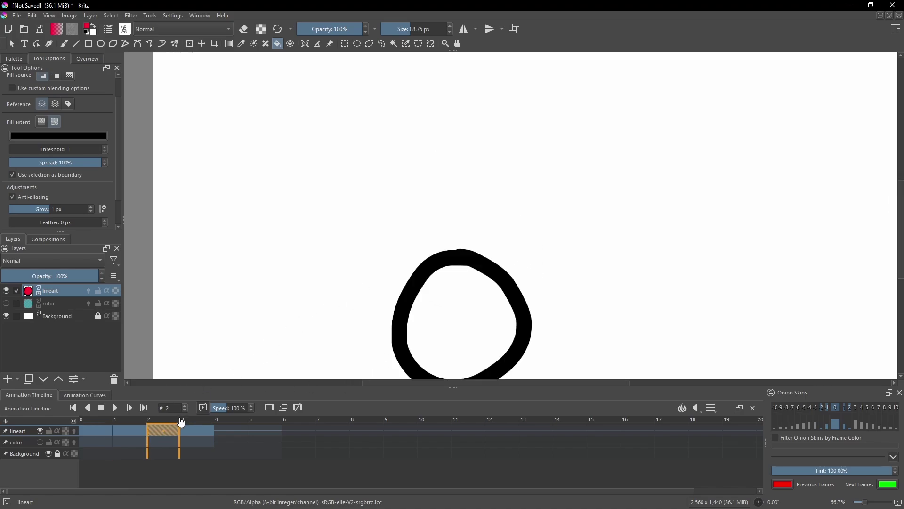
pyautogui.click(457, 326)
pyautogui.moveTo(554, 337); pyautogui.dragTo(475, 259)
pyautogui.click(208, 429)
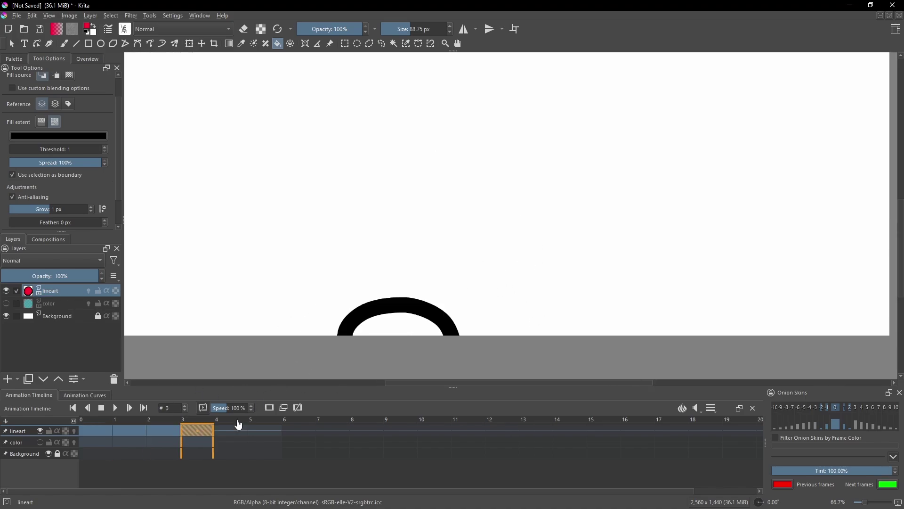
pyautogui.click(411, 329)
# Review the filled circle across frames 0 to 3 of the lineart layer
pyautogui.click(105, 432)
pyautogui.click(134, 433)
pyautogui.click(164, 433)
pyautogui.click(205, 435)
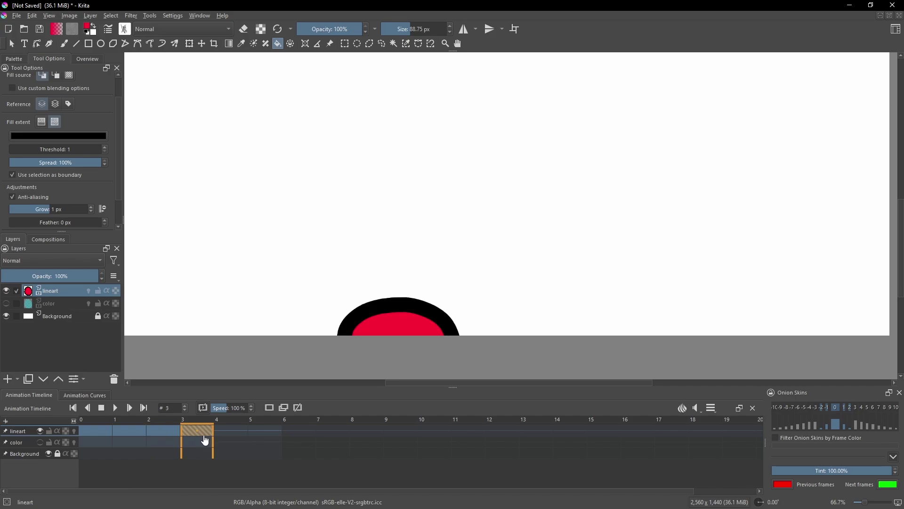
pyautogui.click(140, 434)
pyautogui.click(172, 431)
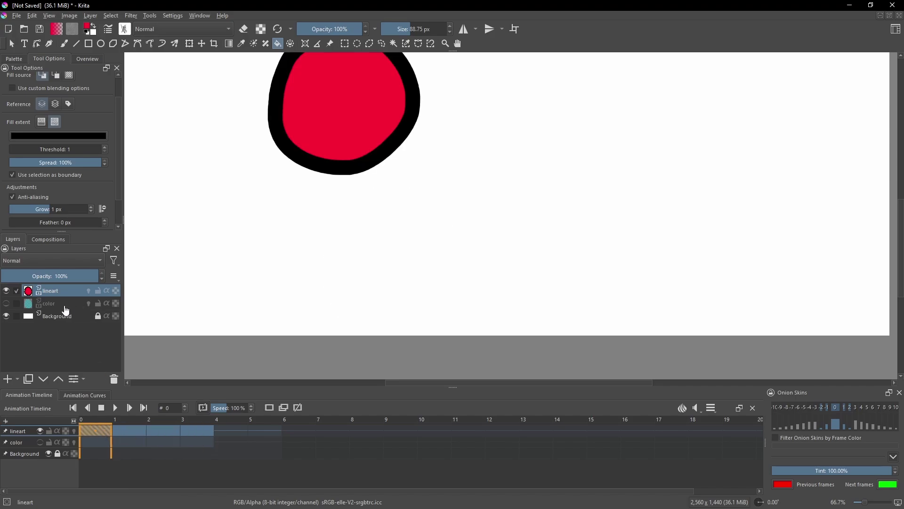
pyautogui.moveTo(66, 311)
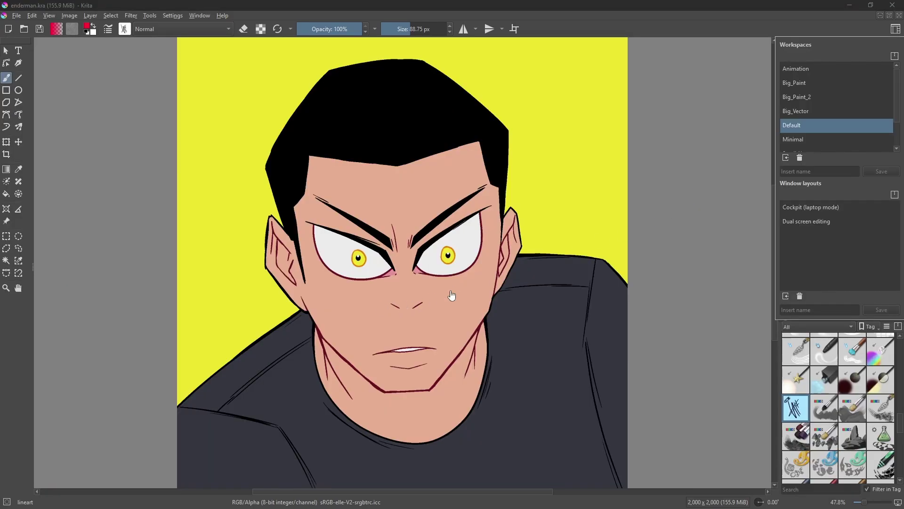
# Examine the line edges around the nose, eyes and eyebrows of the portrait in enderman.kra up close
pyautogui.moveTo(451, 295); pyautogui.dragTo(478, 254)
pyautogui.scroll(6, 451, 261)
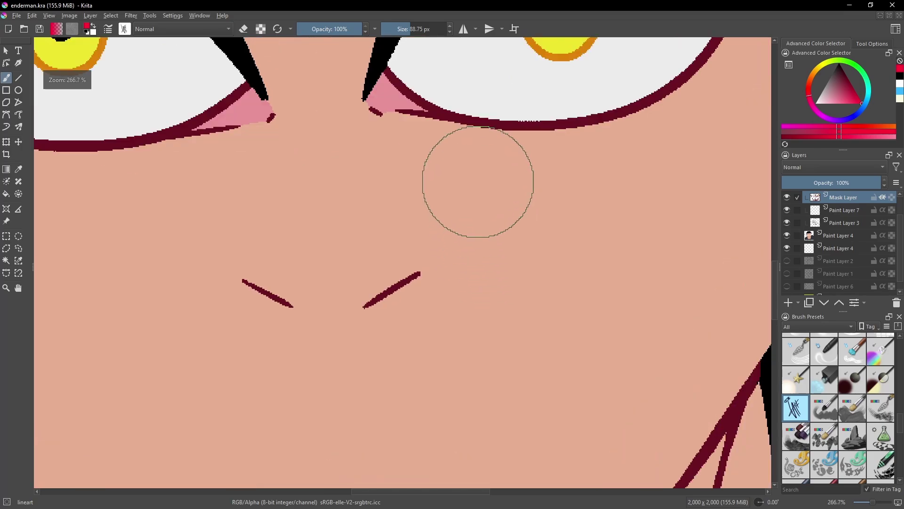
pyautogui.moveTo(480, 157); pyautogui.dragTo(479, 355)
pyautogui.moveTo(515, 197); pyautogui.dragTo(501, 255)
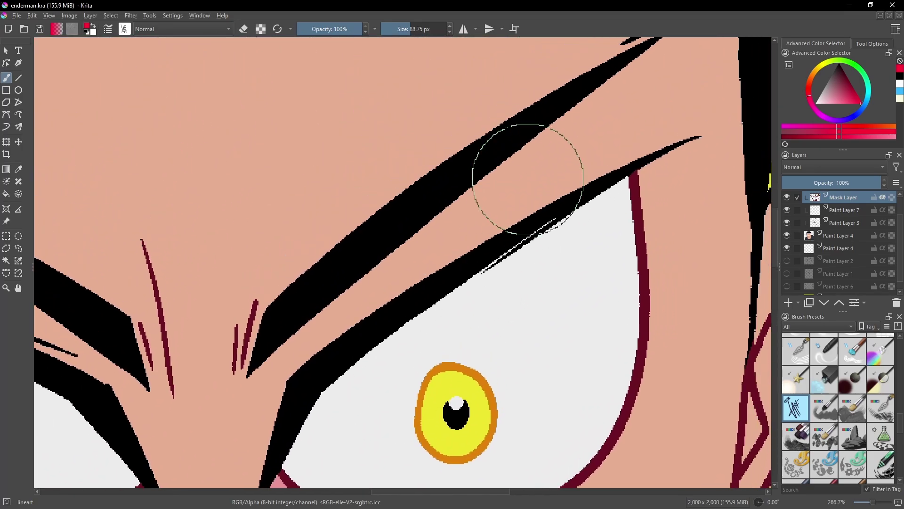
pyautogui.moveTo(528, 180); pyautogui.dragTo(482, 276)
pyautogui.scroll(1, 561, 191)
pyautogui.moveTo(329, 373); pyautogui.dragTo(570, 176)
pyautogui.moveTo(303, 356); pyautogui.dragTo(481, 219)
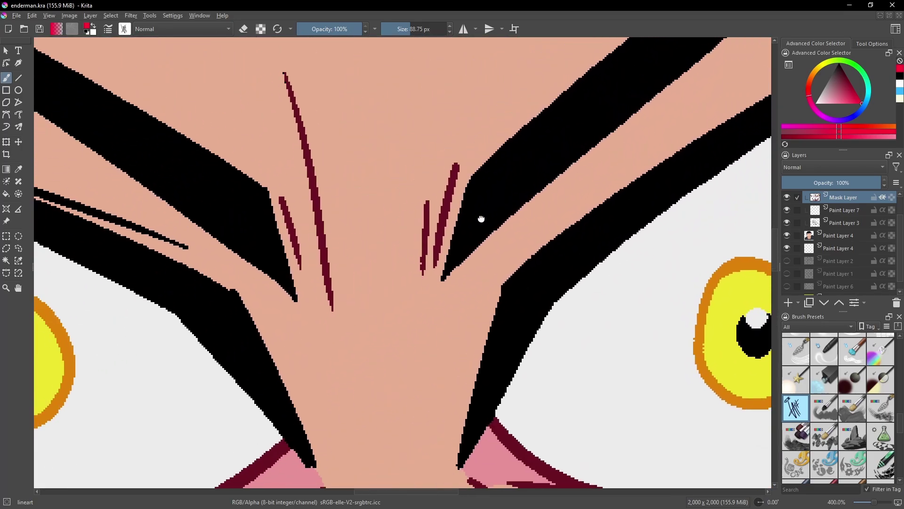
pyautogui.scroll(-1, 383, 278)
pyautogui.moveTo(376, 286); pyautogui.dragTo(481, 221)
pyautogui.moveTo(407, 240); pyautogui.dragTo(435, 247)
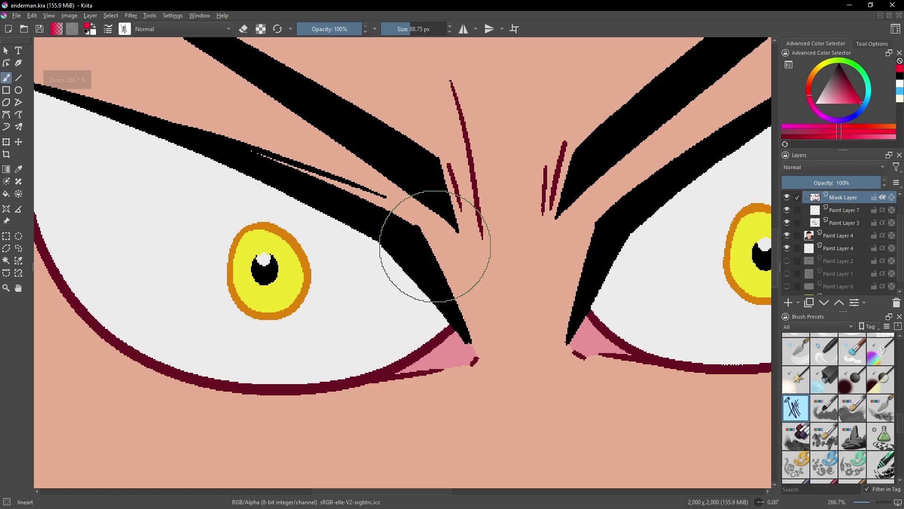
# Turn off Anti-alias for the lineart brush in the Brush Editor and test it on the scratchpad
pyautogui.click(125, 29)
pyautogui.click(658, 303)
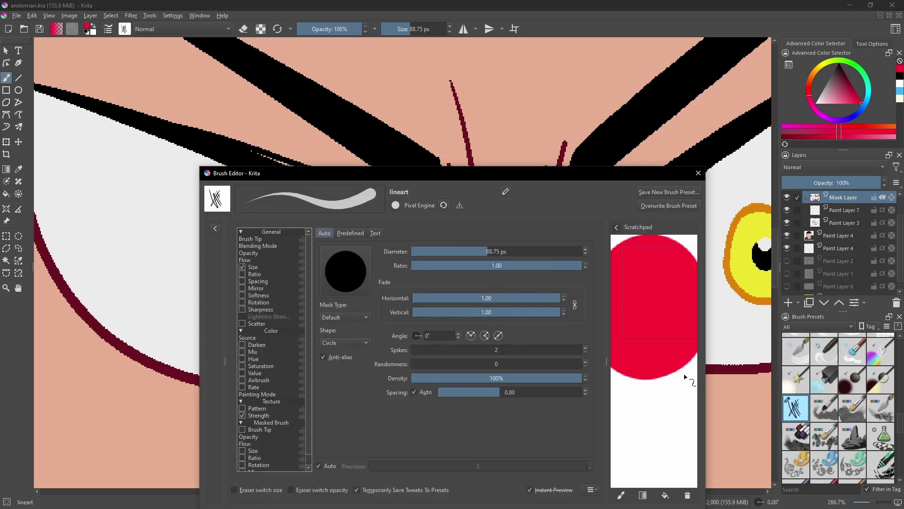
pyautogui.click(323, 356)
pyautogui.moveTo(656, 430); pyautogui.dragTo(668, 409)
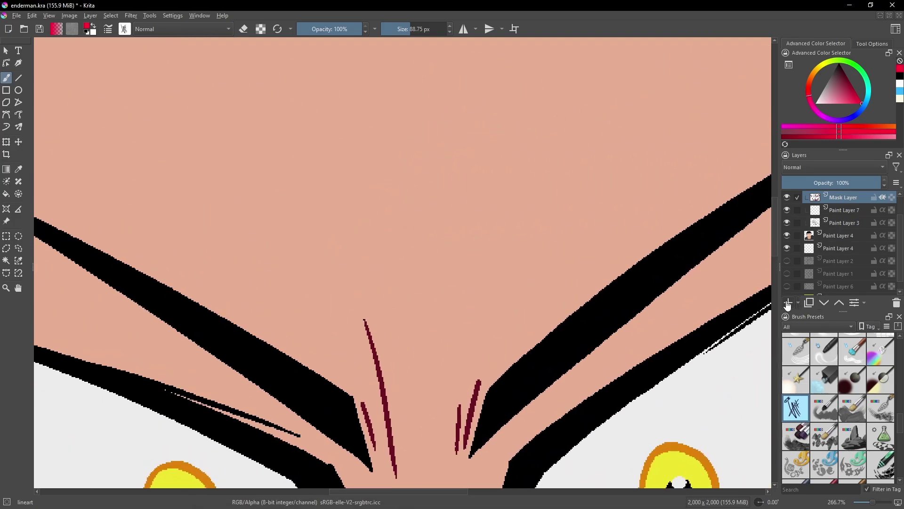
# Add a paint layer above Mask Layer and paint thick red trial strokes on the forehead with the 88.75 px brush
pyautogui.click(788, 302)
pyautogui.moveTo(419, 117)
pyautogui.mouseDown()
pyautogui.moveTo(430, 151)
pyautogui.moveTo(494, 193)
pyautogui.mouseUp()
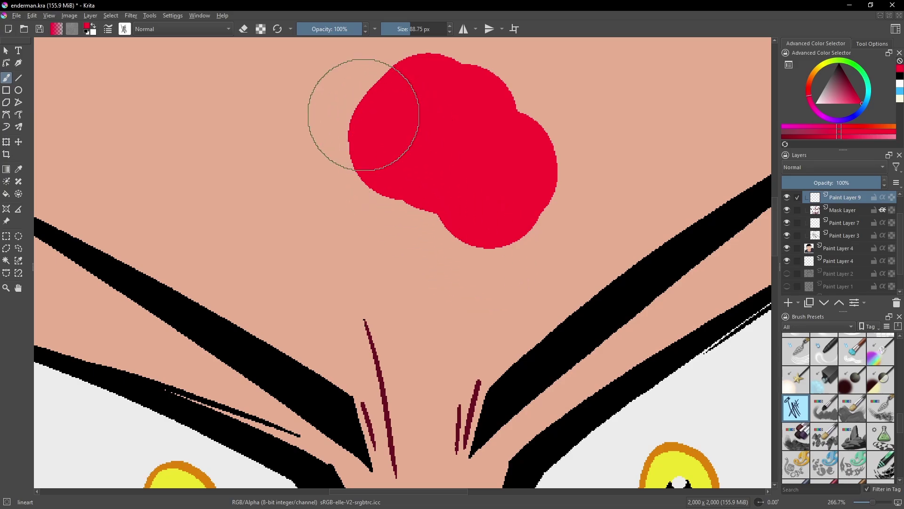
pyautogui.moveTo(419, 128)
pyautogui.mouseDown()
pyautogui.moveTo(369, 73)
pyautogui.moveTo(243, 96)
pyautogui.moveTo(262, 214)
pyautogui.moveTo(396, 221)
pyautogui.moveTo(428, 121)
pyautogui.moveTo(455, 190)
pyautogui.mouseUp()
# Undo the thick red strokes and draw a small red circle outline on the forehead with a 12.21 px brush
pyautogui.moveTo(394, 29); pyautogui.dragTo(396, 31)
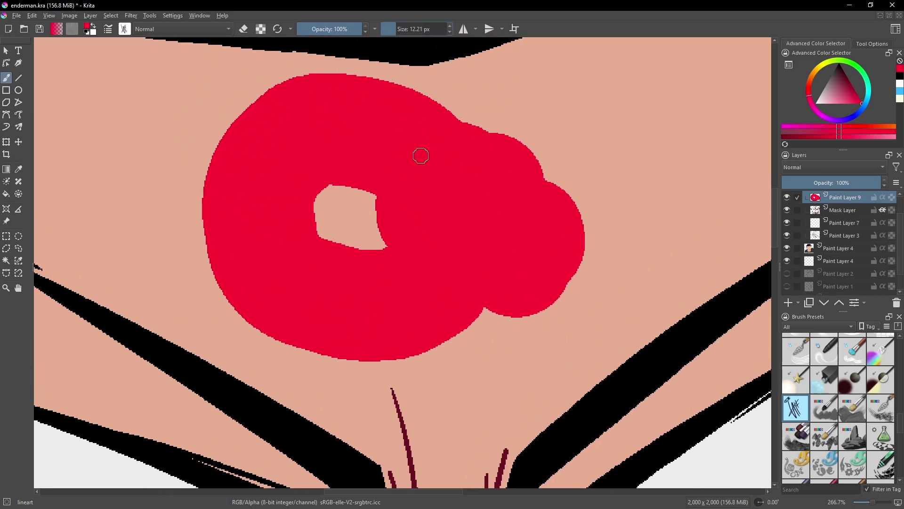
pyautogui.hotkey('ctrl', 'z')
pyautogui.hotkey('ctrl', 'z')
pyautogui.moveTo(400, 151)
pyautogui.mouseDown()
pyautogui.moveTo(366, 287)
pyautogui.moveTo(431, 150)
pyautogui.moveTo(403, 156)
pyautogui.mouseUp()
# Set the foreground color to bright yellow, try to fill the inside of the red circle, and undo the fill
pyautogui.click(823, 68)
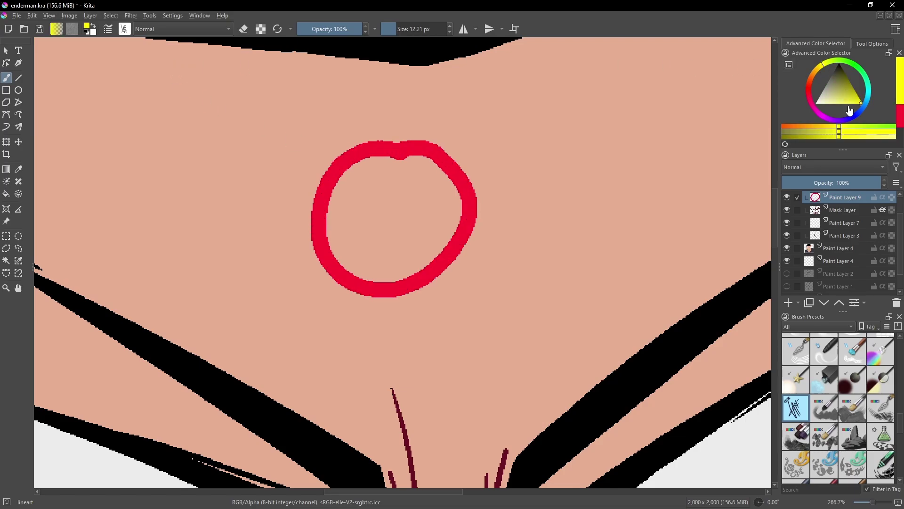
pyautogui.scroll(1, 371, 211)
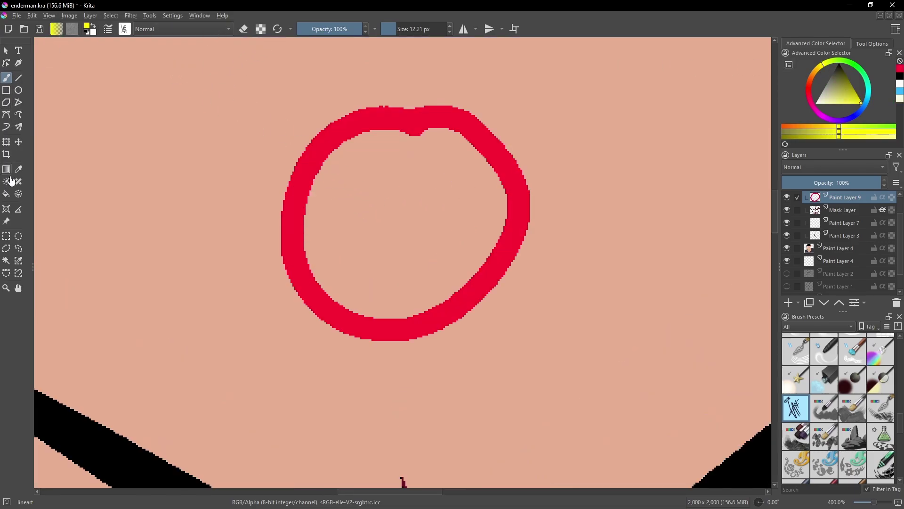
pyautogui.click(6, 194)
pyautogui.click(414, 200)
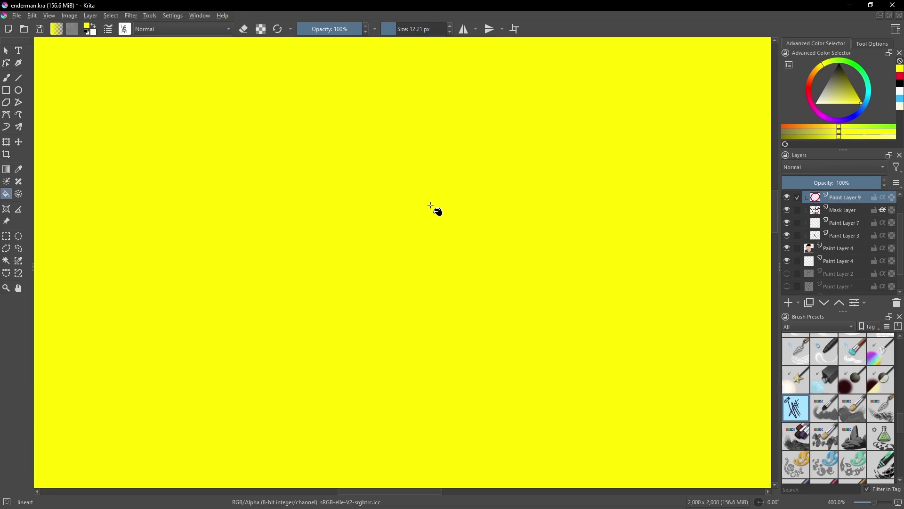
pyautogui.hotkey('ctrl', 'z')
# Set the Fill tool to reference all layers and fill regions similar in color, test-filling the red circle and undoing each fill
pyautogui.click(872, 45)
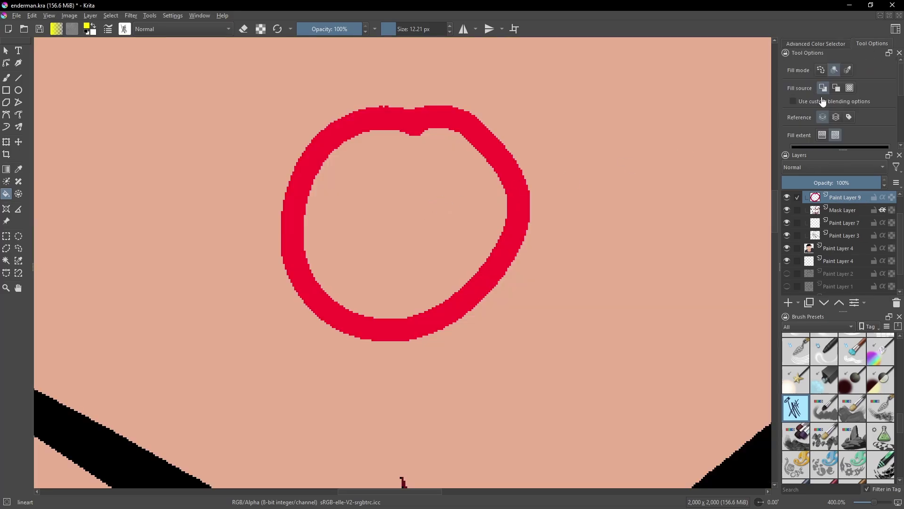
pyautogui.click(836, 88)
pyautogui.click(823, 88)
pyautogui.click(834, 117)
pyautogui.click(466, 193)
pyautogui.hotkey('ctrl', 'z')
pyautogui.click(824, 136)
pyautogui.click(393, 222)
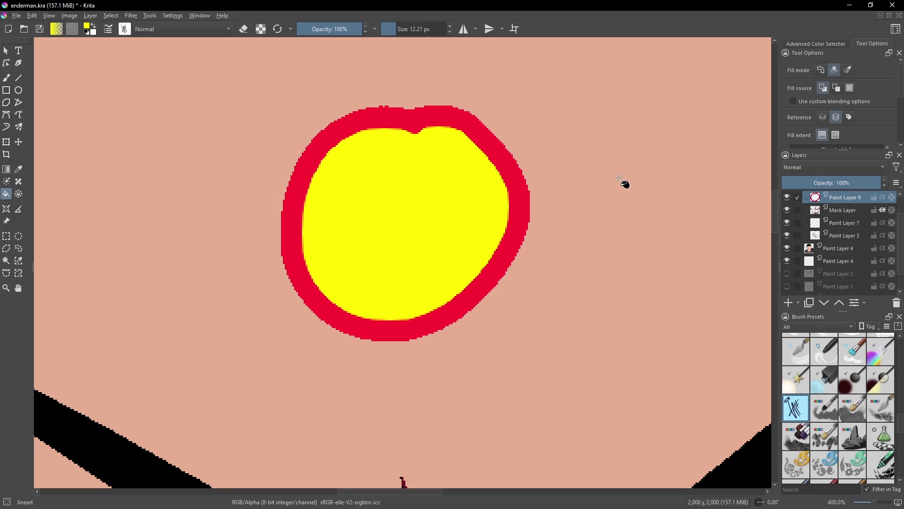
pyautogui.hotkey('ctrl', 'z')
# Turn off Anti-aliasing for the Fill tool and test it with a yellow fill inside the red circle, undoing the fill
pyautogui.scroll(-3, 843, 108)
pyautogui.click(793, 140)
pyautogui.click(395, 185)
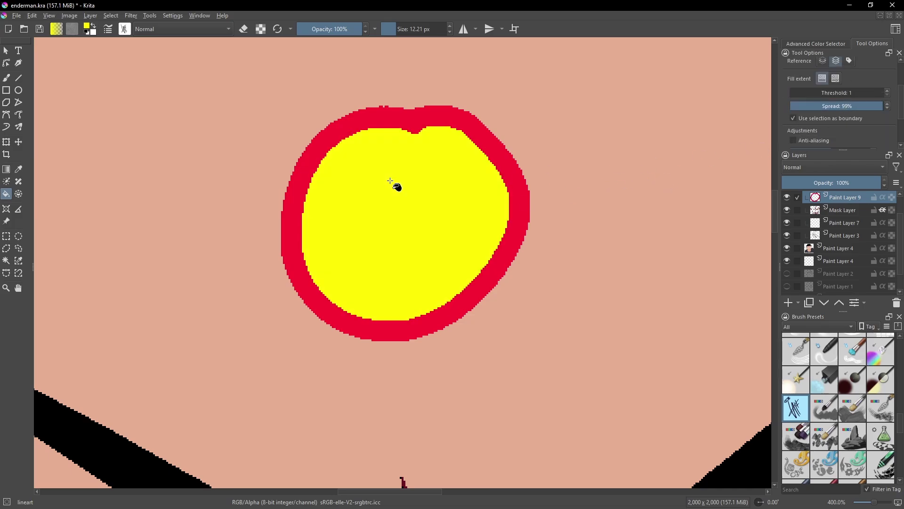
pyautogui.scroll(-2, 846, 142)
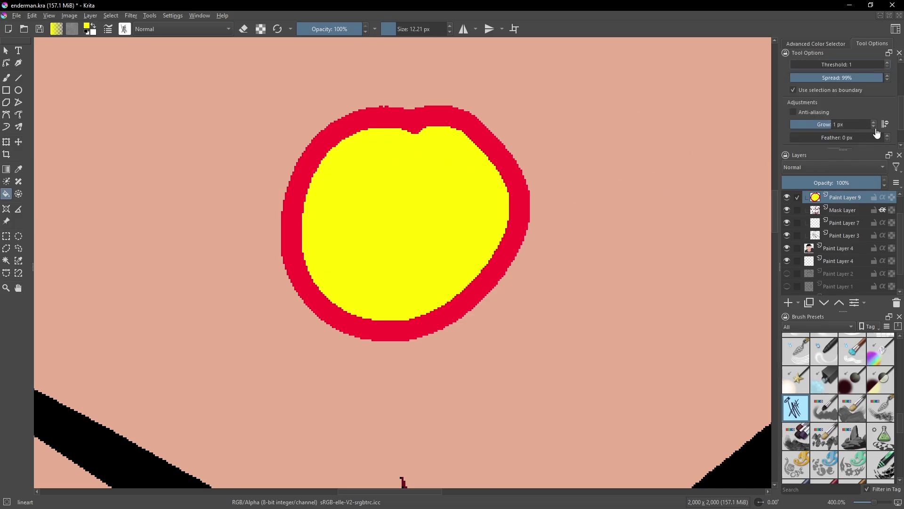
pyautogui.hotkey('ctrl', 'z')
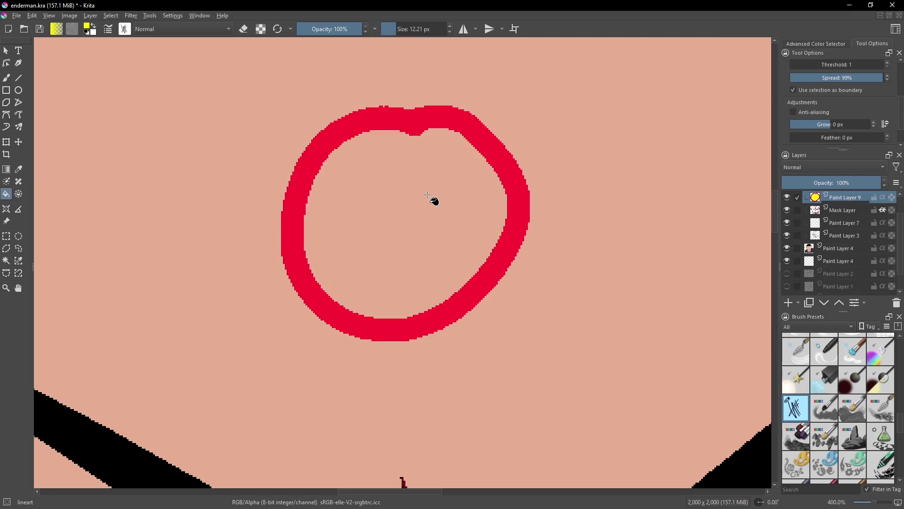
# Try yellow fills in the circle with Grow at 0 px and 1 px, inspect their edges up close and undo them
pyautogui.click(428, 194)
pyautogui.scroll(1, 475, 188)
pyautogui.scroll(2, 512, 235)
pyautogui.hotkey('ctrl', 'z')
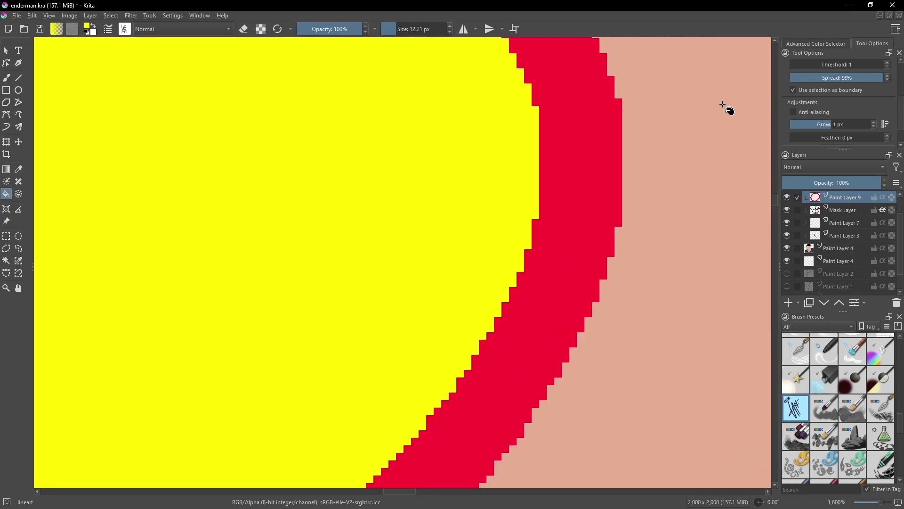
pyautogui.click(874, 126)
pyautogui.moveTo(540, 193); pyautogui.dragTo(568, 265)
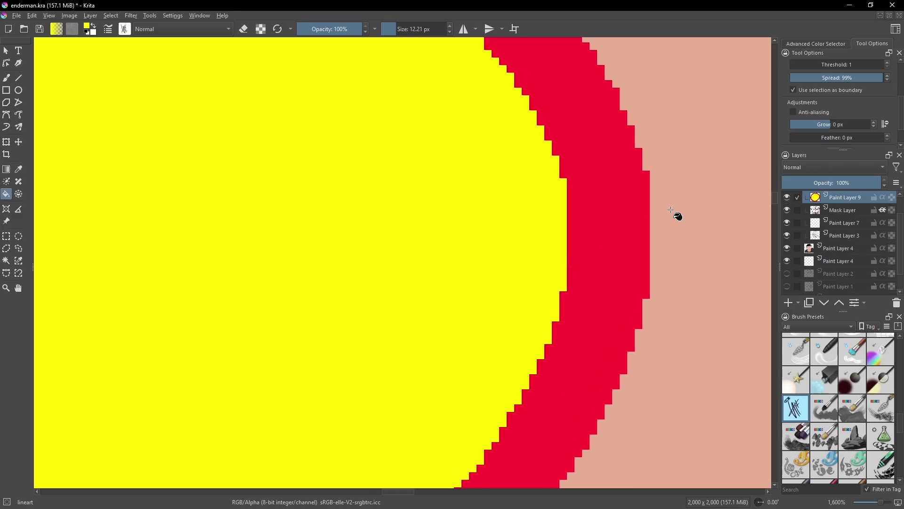
pyautogui.hotkey('ctrl', 'z')
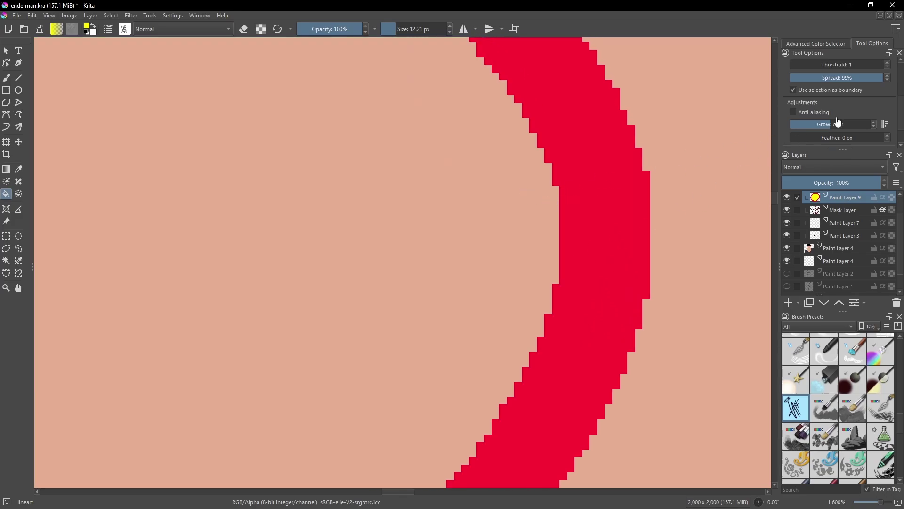
# Set Grow to 1 px, refill the circle and toggle the fill off and on to compare its edge with the outline
pyautogui.click(874, 123)
pyautogui.click(453, 195)
pyautogui.scroll(3, 546, 183)
pyautogui.hotkey('ctrl', 'z')
pyautogui.hotkey('ctrl', 'shift', 'z')
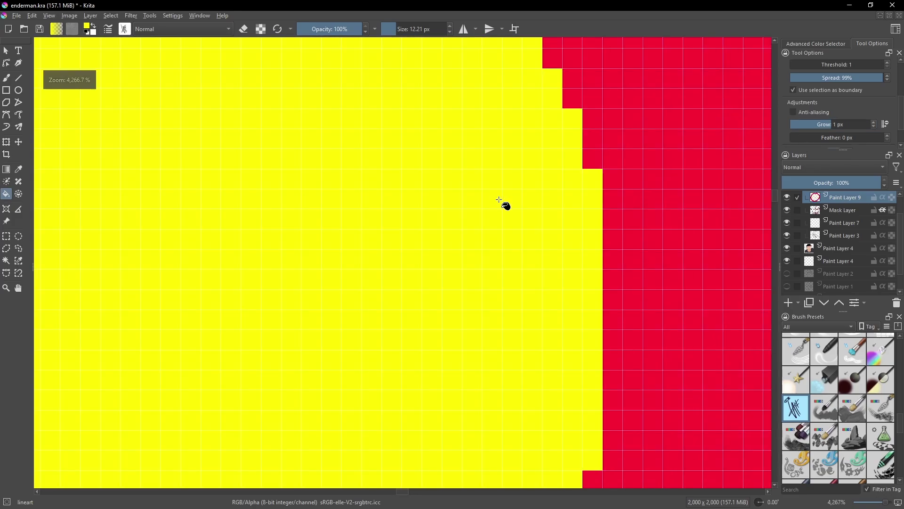
pyautogui.hotkey('ctrl', 'z')
pyautogui.hotkey('ctrl', 'shift', 'z')
pyautogui.hotkey('ctrl', 'z')
pyautogui.hotkey('ctrl', 'shift', 'z')
pyautogui.hotkey('ctrl', 'z')
pyautogui.hotkey('ctrl', 'shift', 'z')
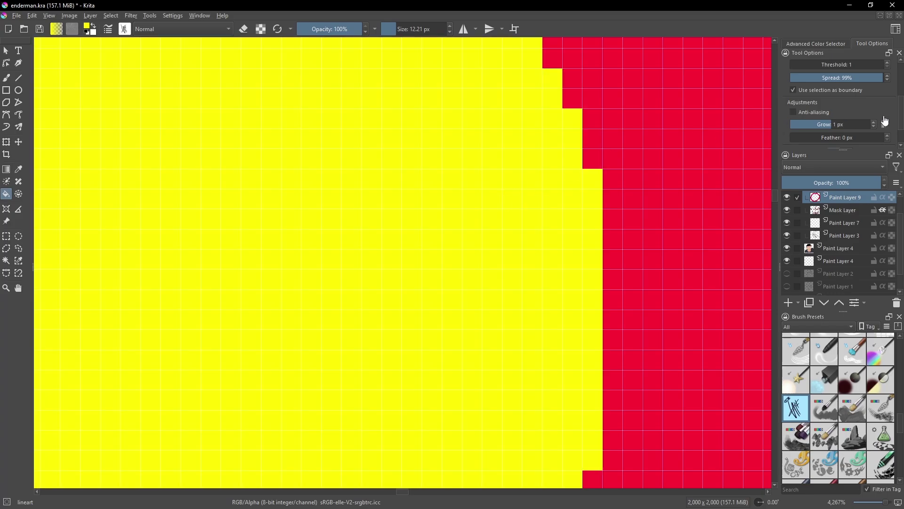
# Set Grow to 0 px, refill the circle in yellow and toggle the fill to check its edge against the red outline
pyautogui.click(874, 127)
pyautogui.hotkey('ctrl', 'z')
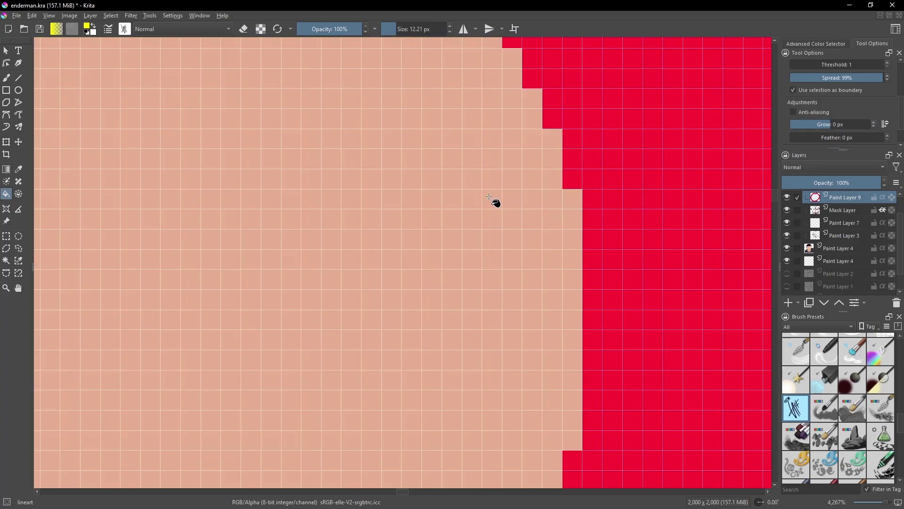
pyautogui.click(487, 201)
pyautogui.hotkey('ctrl', 'z')
pyautogui.hotkey('ctrl', 'shift', 'z')
pyautogui.hotkey('ctrl', 'z')
pyautogui.hotkey('ctrl', 'shift', 'z')
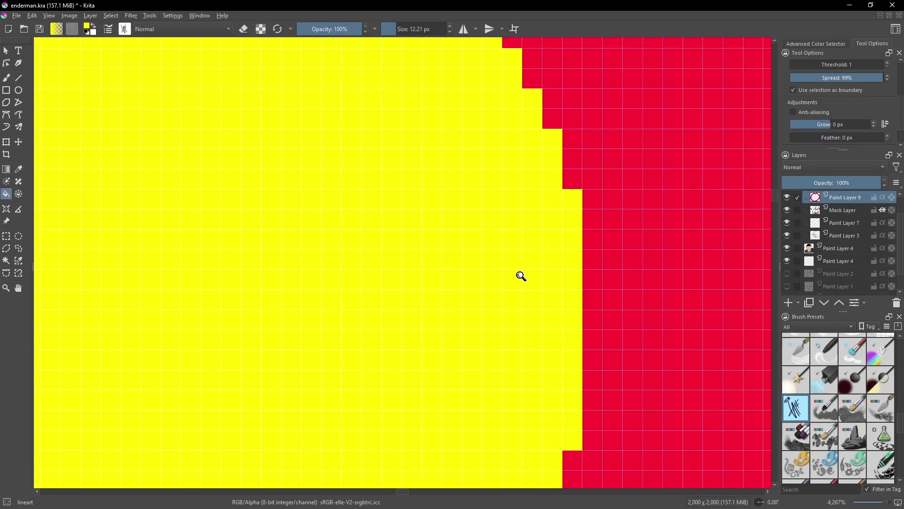
pyautogui.hotkey('ctrl', 'z')
pyautogui.hotkey('ctrl', 'shift', 'z')
pyautogui.hotkey('ctrl', 'z')
pyautogui.hotkey('ctrl', 'shift', 'z')
pyautogui.hotkey('ctrl', 'z')
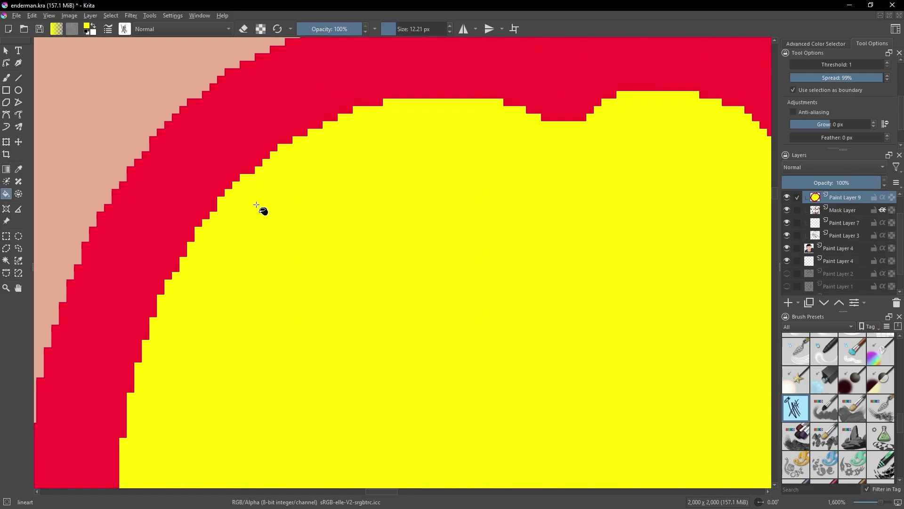
pyautogui.moveTo(258, 355); pyautogui.dragTo(366, 193)
pyautogui.hotkey('ctrl', 'z')
pyautogui.hotkey('ctrl', 'shift', 'z')
# Undo the yellow fill and the red circle on the forehead
pyautogui.scroll(-8, 367, 194)
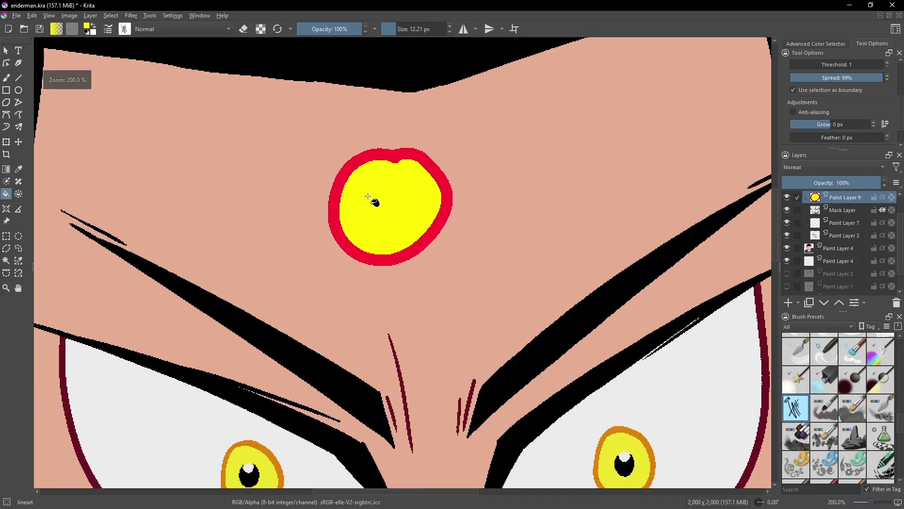
pyautogui.scroll(-4, 404, 185)
pyautogui.scroll(2, 406, 179)
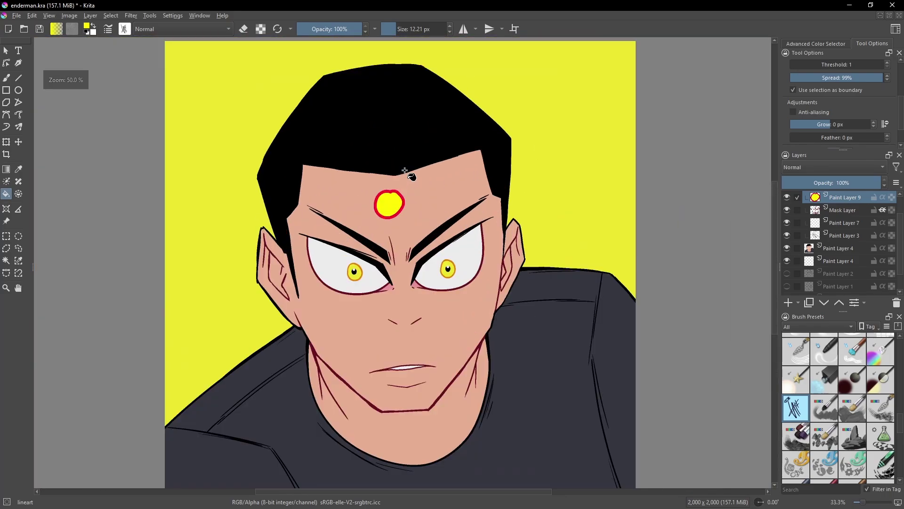
pyautogui.hotkey('ctrl', 'z')
pyautogui.hotkey('ctrl', 'z')
# Examine the line edges around the brows, nose, mouth and jaw of the portrait up close
pyautogui.scroll(4, 390, 202)
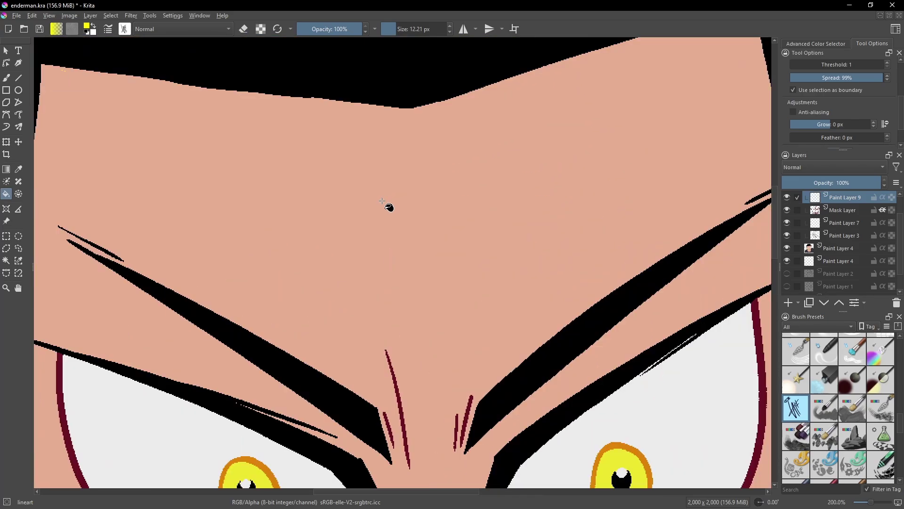
pyautogui.moveTo(415, 295); pyautogui.dragTo(423, 127)
pyautogui.moveTo(397, 331); pyautogui.dragTo(389, 233)
pyautogui.moveTo(393, 315); pyautogui.dragTo(305, 211)
pyautogui.moveTo(323, 253); pyautogui.dragTo(325, 180)
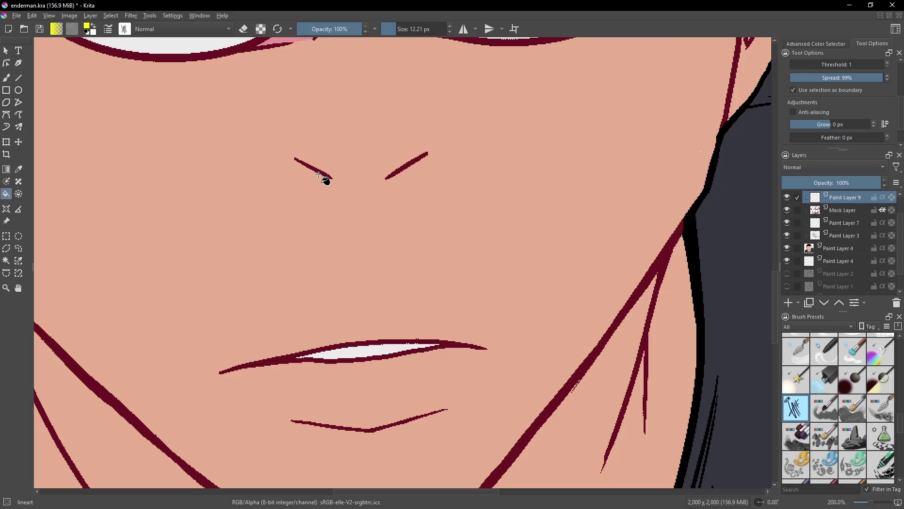
pyautogui.moveTo(520, 285); pyautogui.dragTo(439, 230)
pyautogui.scroll(2, 577, 294)
pyautogui.moveTo(650, 223); pyautogui.dragTo(627, 318)
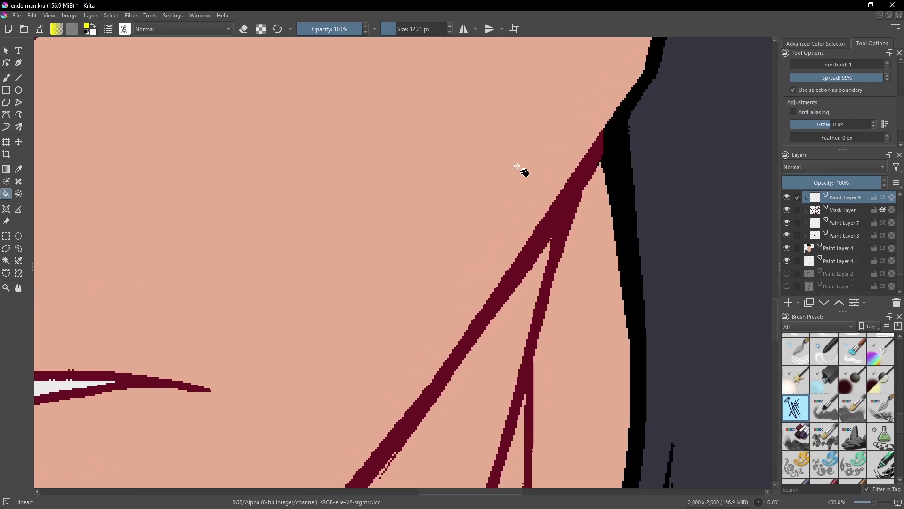
pyautogui.scroll(-7, 455, 211)
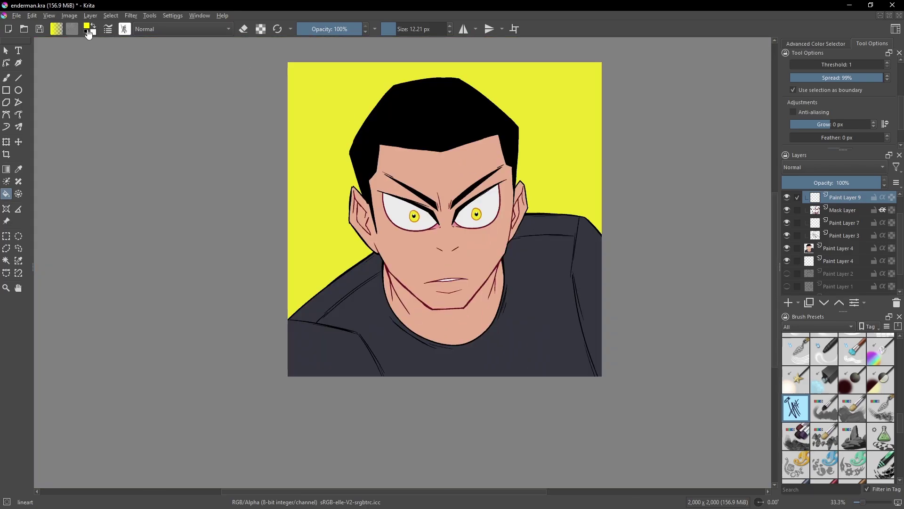
# Test the lineart brush with a yellow squiggle on the Brush Editor scratchpad and close the editor
pyautogui.click(107, 29)
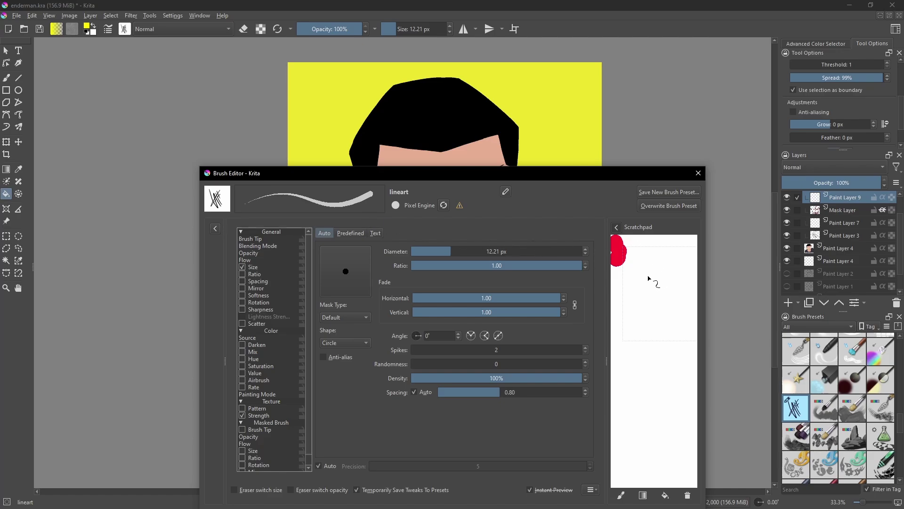
pyautogui.moveTo(656, 273)
pyautogui.mouseDown()
pyautogui.moveTo(633, 313)
pyautogui.moveTo(672, 400)
pyautogui.moveTo(684, 327)
pyautogui.moveTo(687, 383)
pyautogui.moveTo(658, 431)
pyautogui.mouseUp()
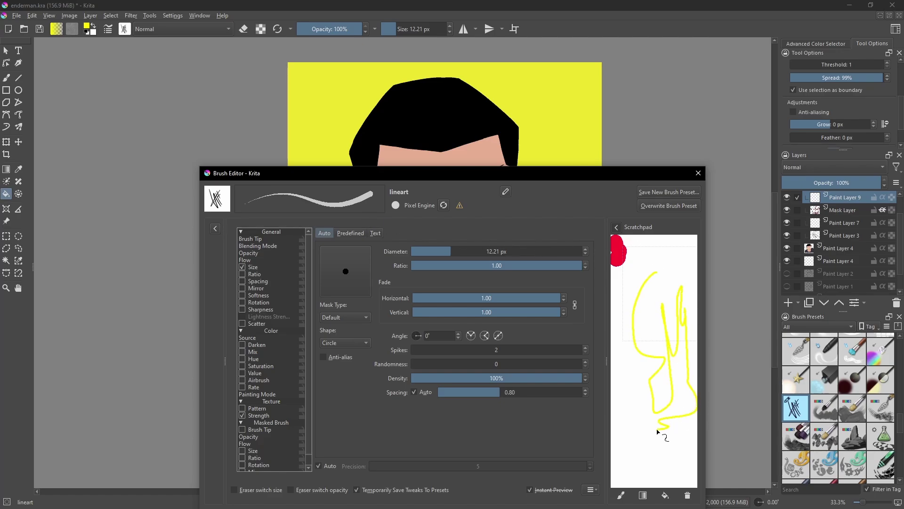
pyautogui.click(698, 173)
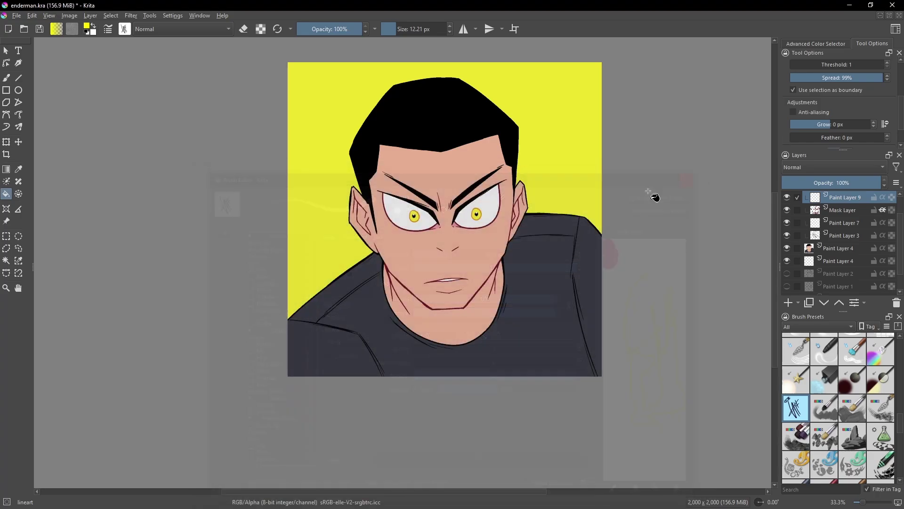
# Select the Paint Layer 4 that holds the portrait and fill the face with green #02ff11
pyautogui.scroll(4, 440, 198)
pyautogui.click(856, 248)
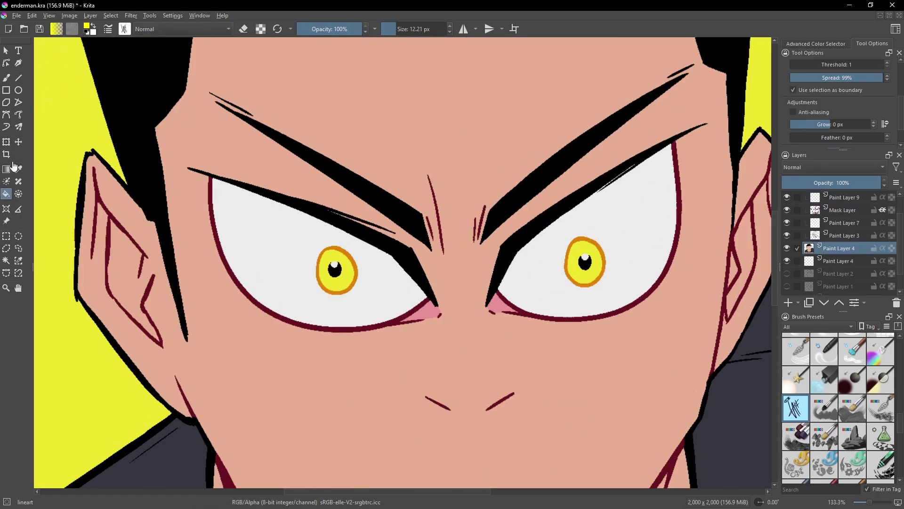
pyautogui.click(88, 27)
pyautogui.click(417, 169)
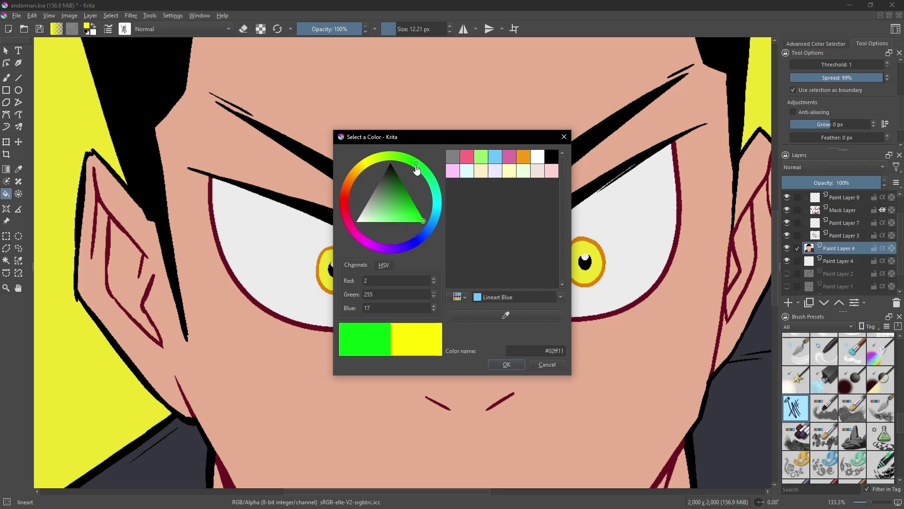
pyautogui.click(506, 365)
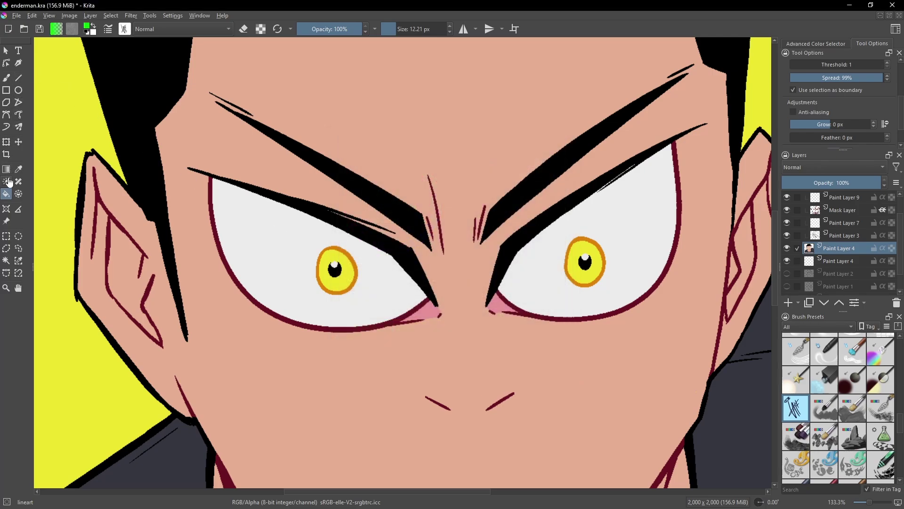
pyautogui.click(360, 114)
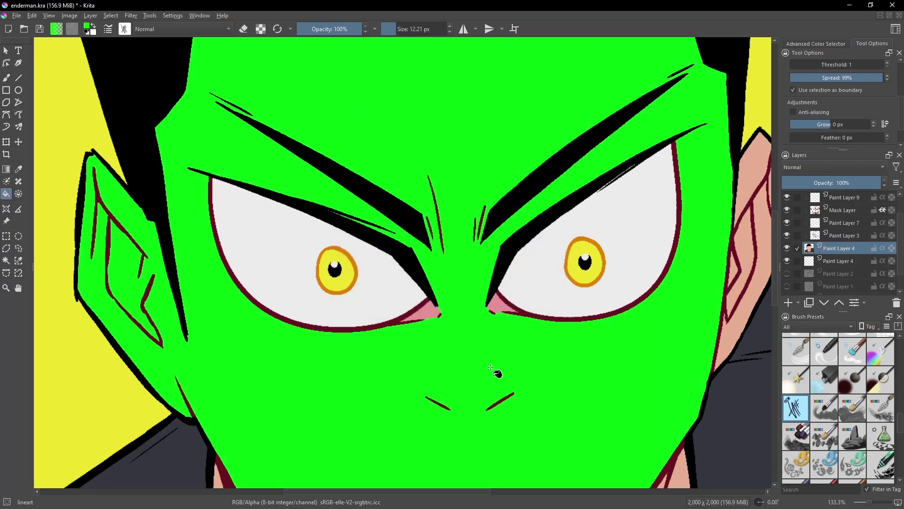
# Fill the neck with green, including the four stray skin-colored pixels along the jaw line
pyautogui.scroll(3, 489, 358)
pyautogui.moveTo(489, 356); pyautogui.dragTo(416, 168)
pyautogui.moveTo(521, 343); pyautogui.dragTo(380, 54)
pyautogui.moveTo(535, 311); pyautogui.dragTo(466, 93)
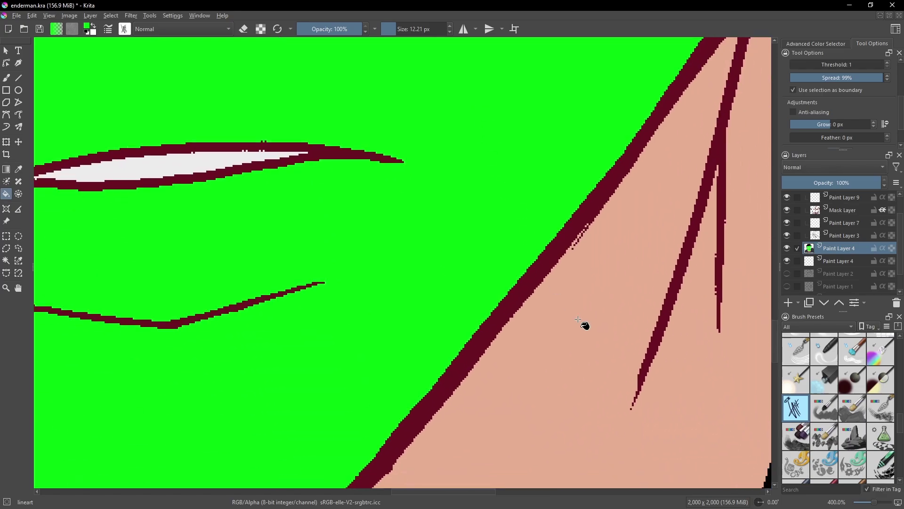
pyautogui.click(578, 319)
pyautogui.scroll(6, 561, 333)
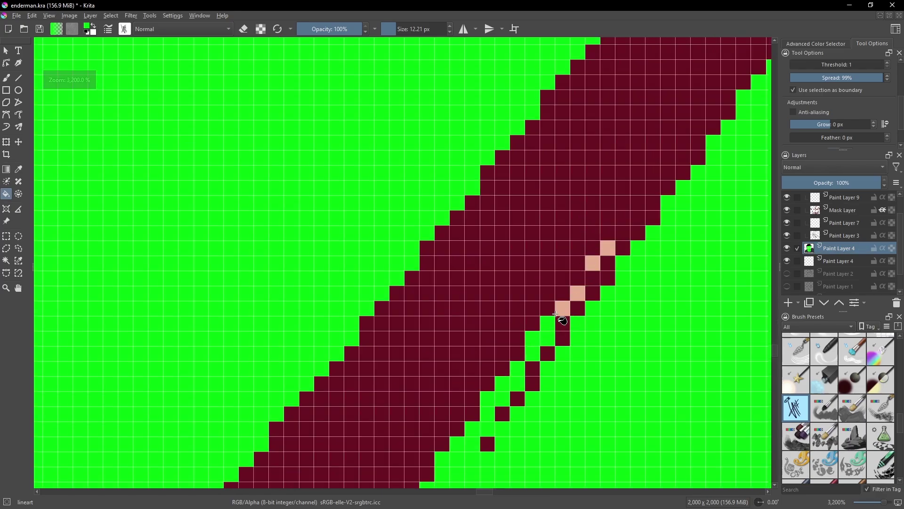
pyautogui.click(559, 311)
pyautogui.click(576, 294)
pyautogui.click(592, 263)
pyautogui.click(608, 250)
pyautogui.scroll(-7, 501, 360)
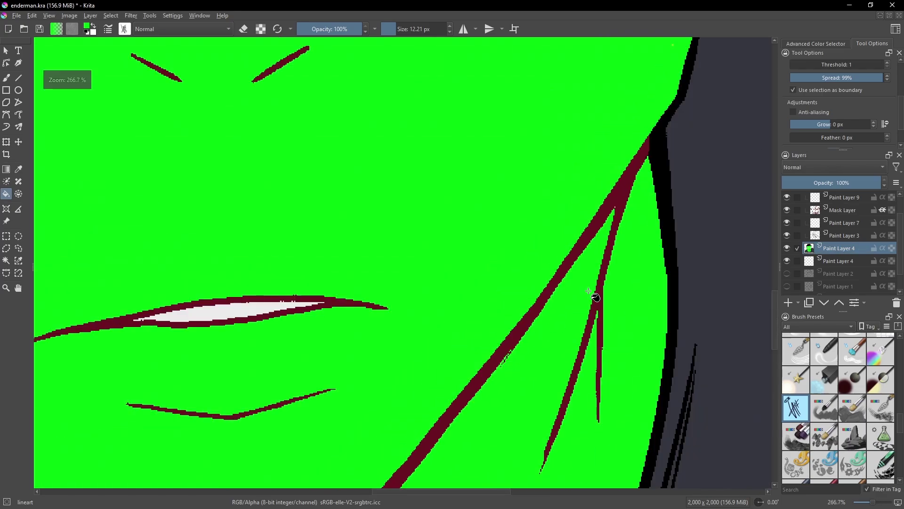
# Fill the outer and inner areas of the remaining skin-colored ear with green
pyautogui.scroll(-5, 523, 329)
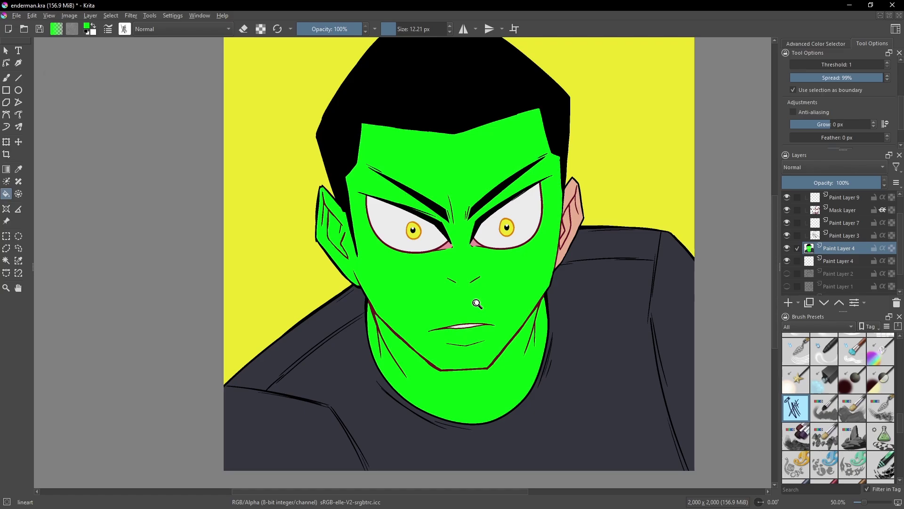
pyautogui.scroll(3, 578, 214)
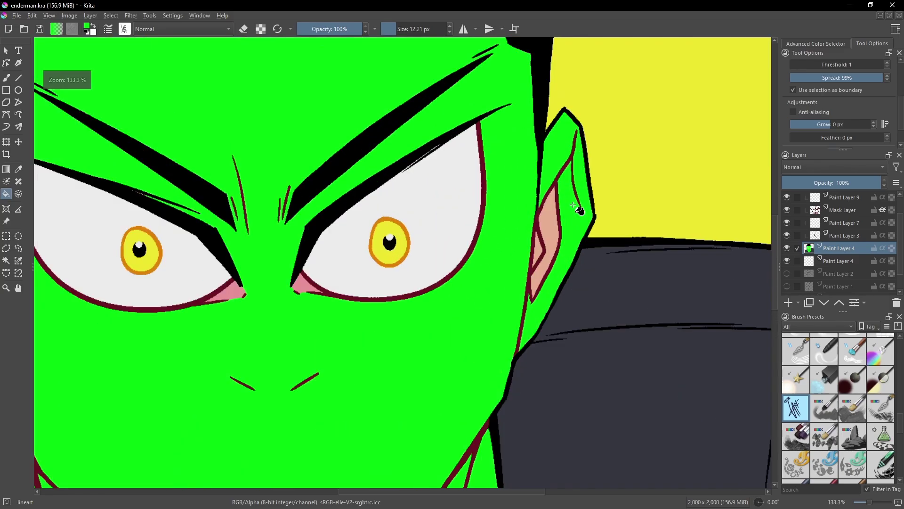
pyautogui.click(551, 227)
pyautogui.click(538, 247)
pyautogui.scroll(-2, 554, 229)
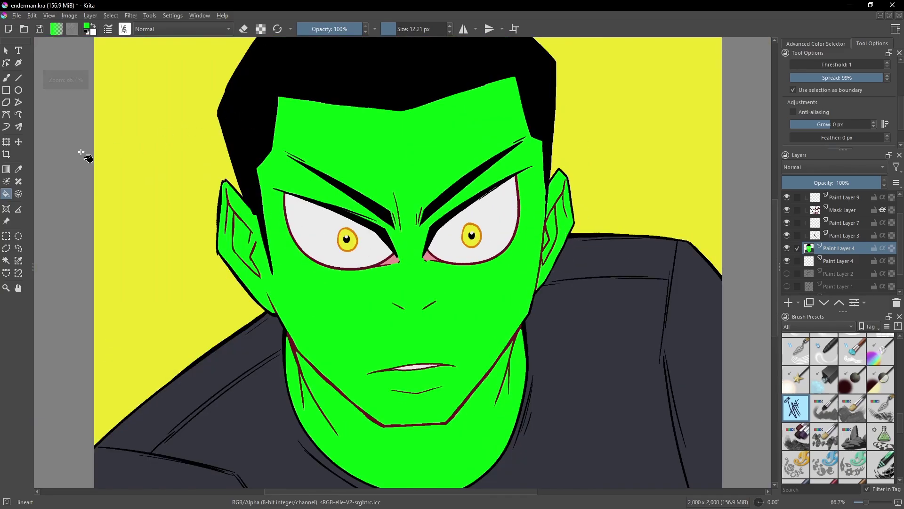
# Change the foreground color to cyan #01fffb and refill the face, the separate ear areas and the neck with it
pyautogui.click(86, 27)
pyautogui.moveTo(436, 224); pyautogui.dragTo(437, 202)
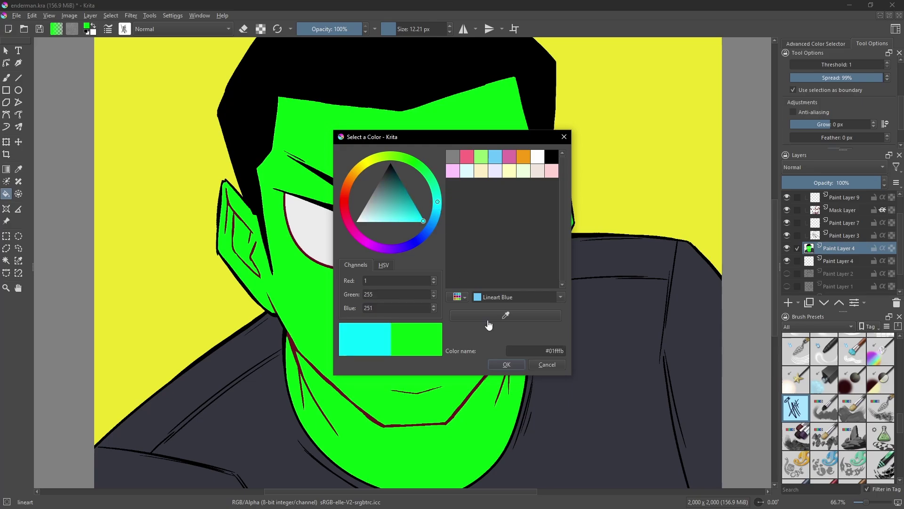
pyautogui.click(508, 365)
pyautogui.click(474, 337)
pyautogui.click(547, 240)
pyautogui.click(553, 227)
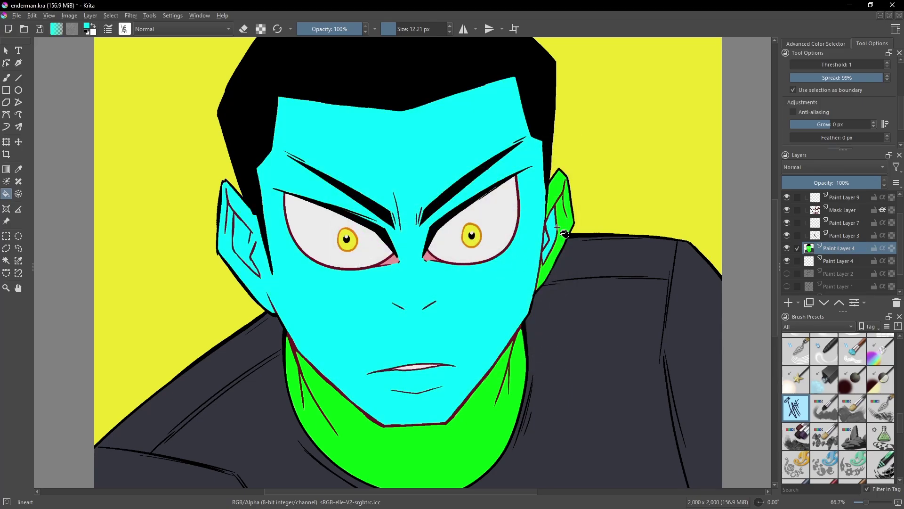
pyautogui.click(562, 231)
pyautogui.click(499, 386)
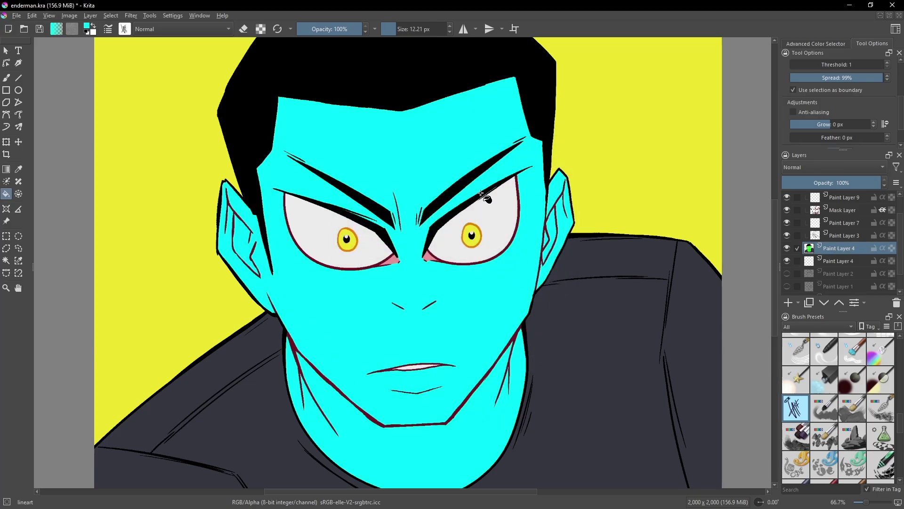
pyautogui.scroll(3, 485, 195)
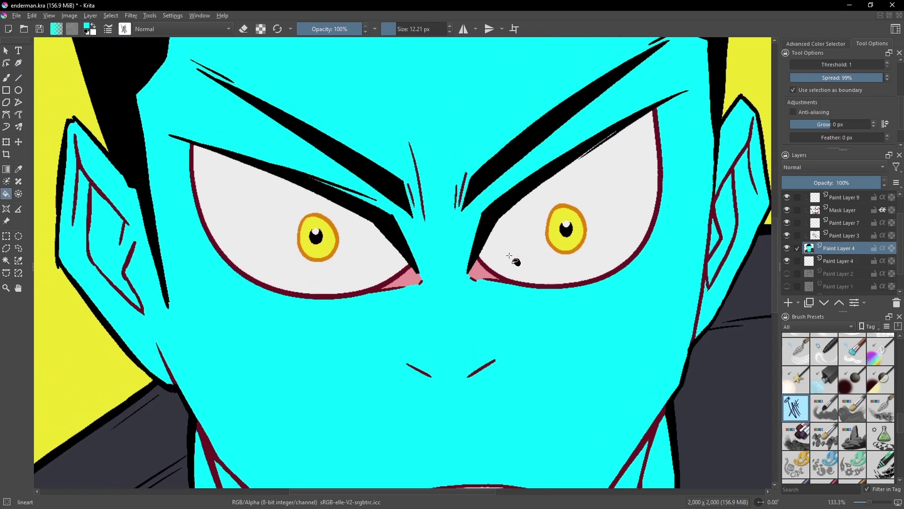